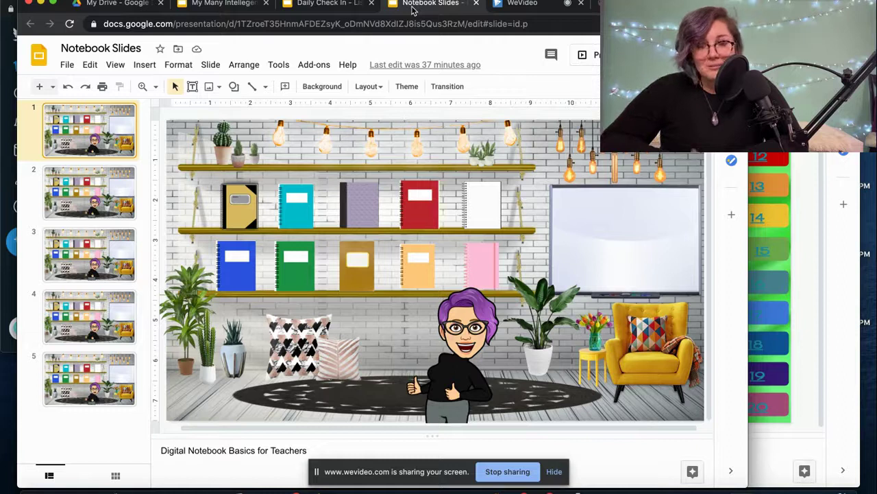
Step: Preview the linked files of each bookshelf notebook, from yellow through pink
click(235, 203)
click(295, 209)
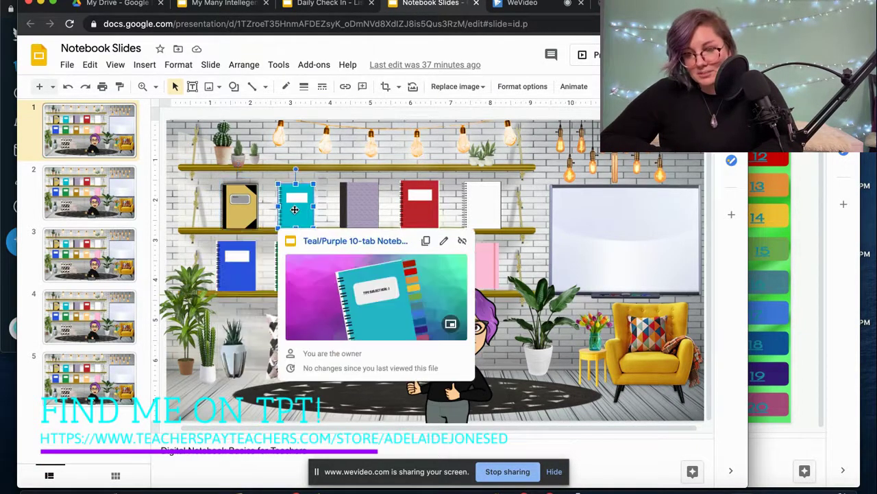
click(351, 213)
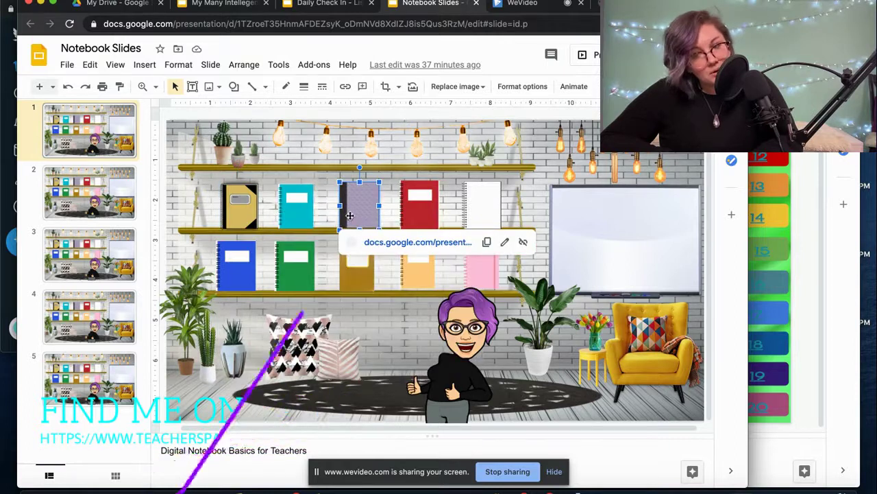
click(425, 217)
key(Tab)
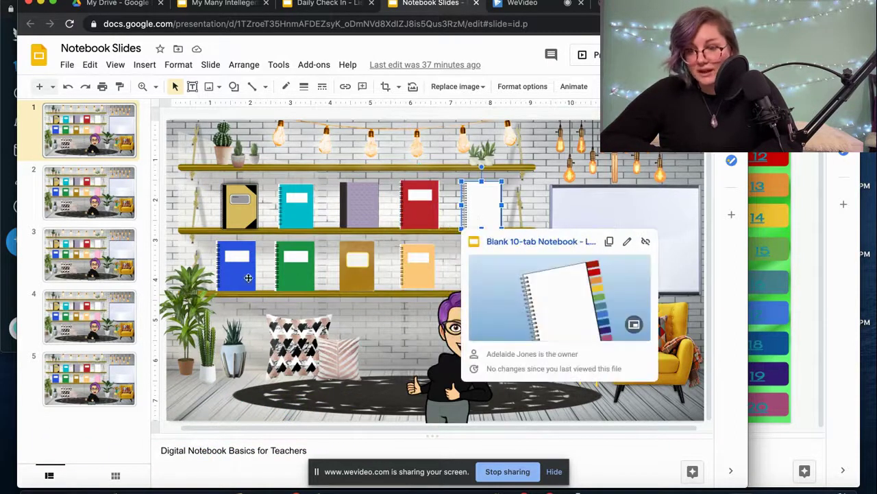
click(246, 277)
click(301, 277)
click(350, 279)
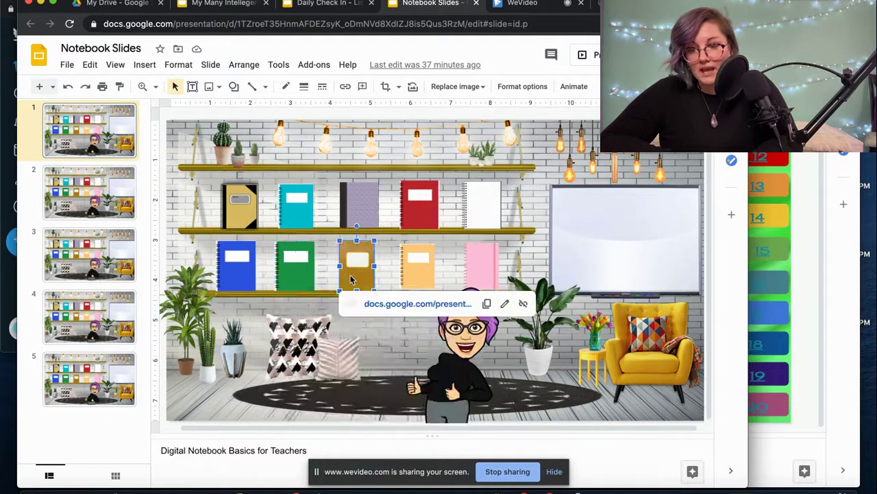
click(418, 278)
click(482, 276)
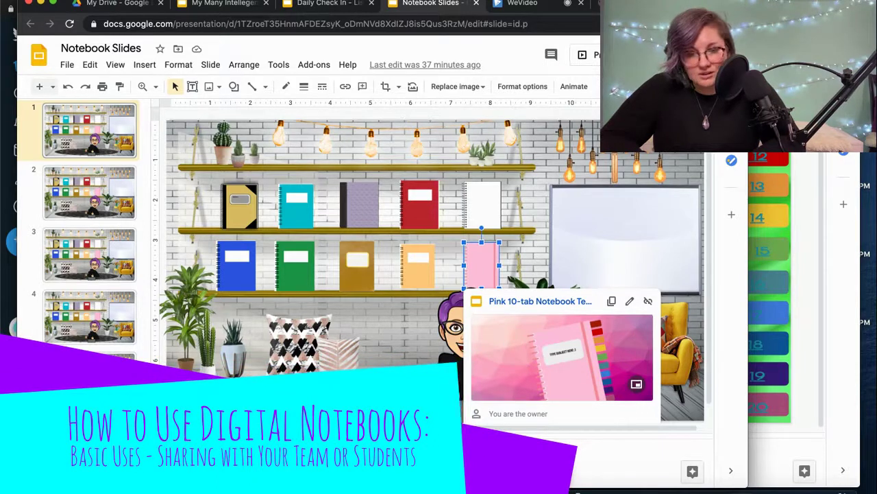
key(Tab)
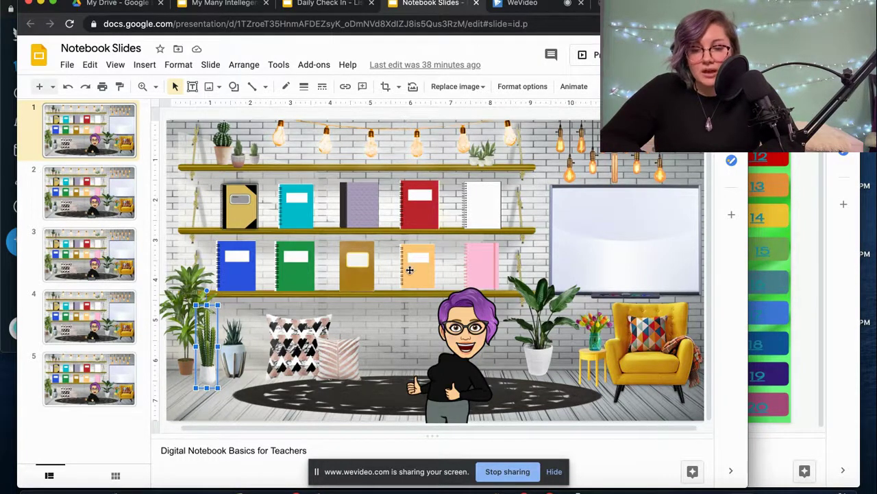
Step: Open the purple notebook's Purple 10-tab Notebook Template and check Make a copy without copying
click(349, 203)
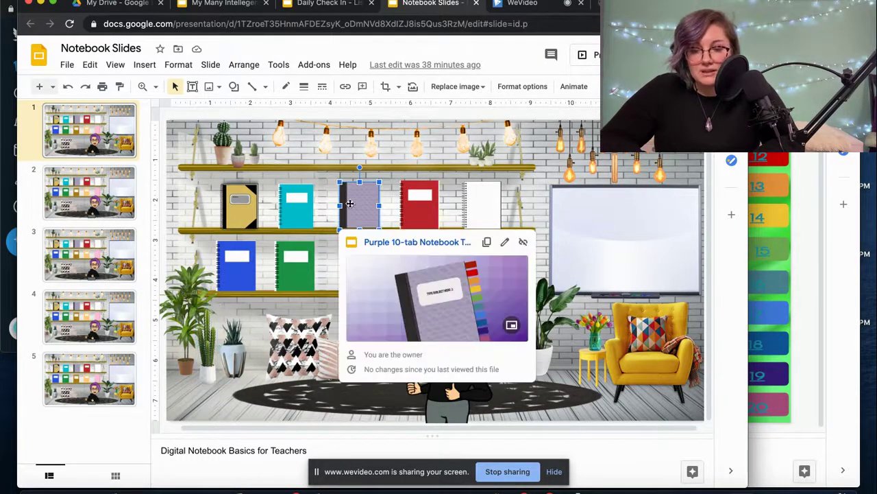
click(398, 242)
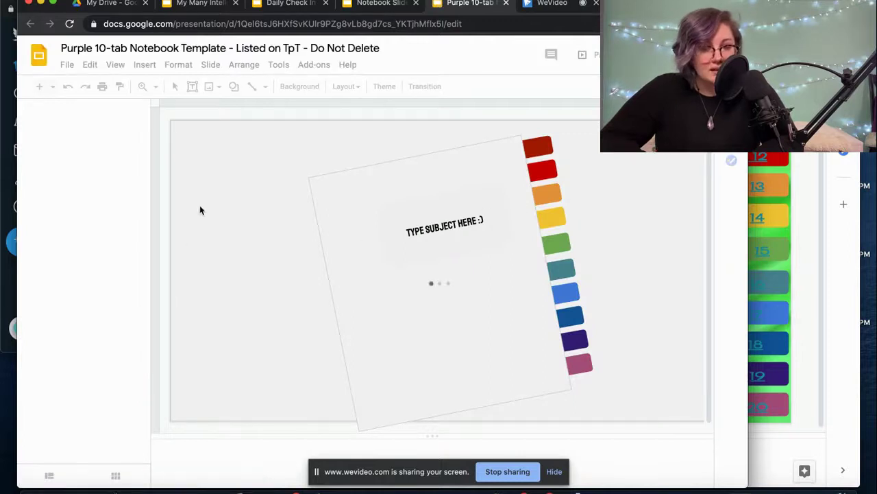
click(67, 64)
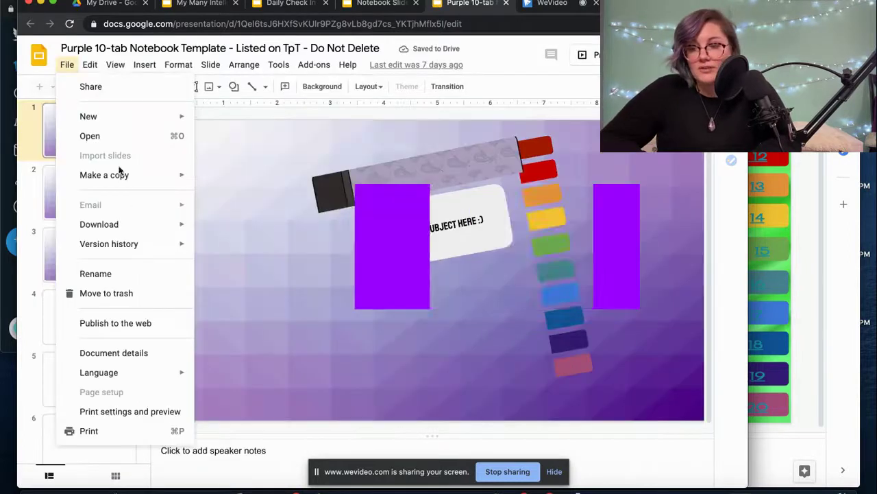
mouse_move(122, 177)
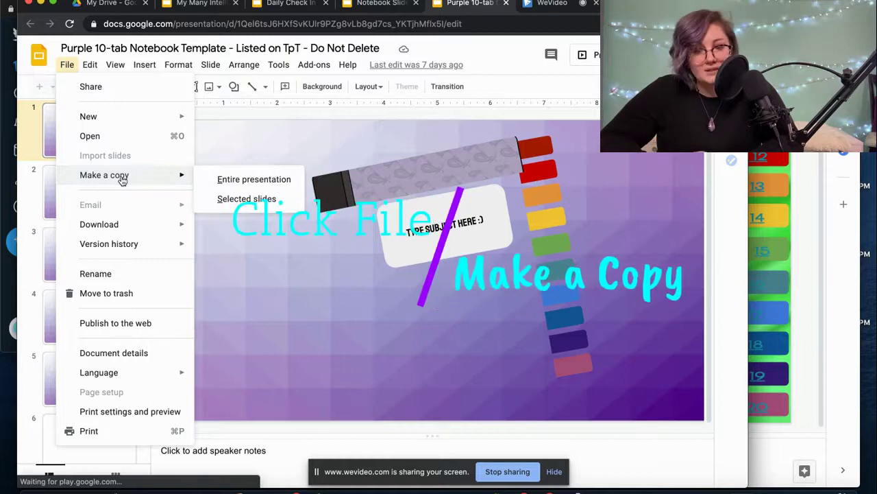
click(336, 118)
Step: Back on Notebook Slides, open the white notebook's linked Blank 10-tab Notebook presentation
click(373, 5)
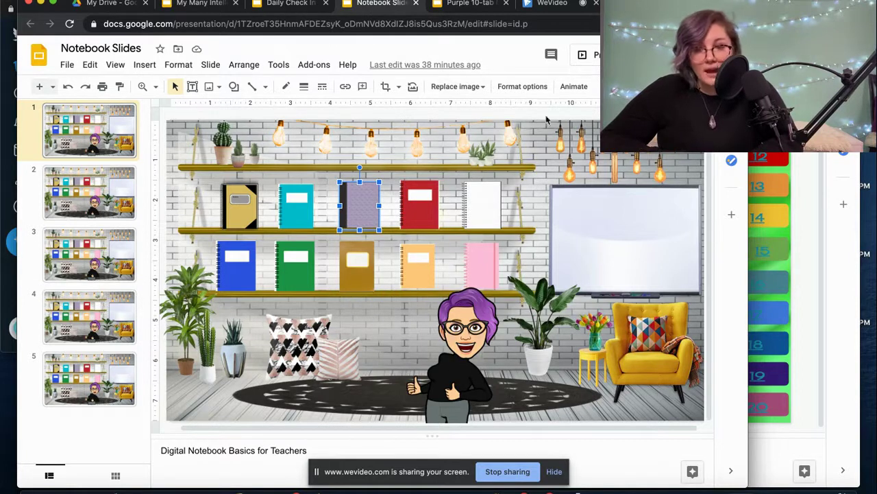
click(484, 216)
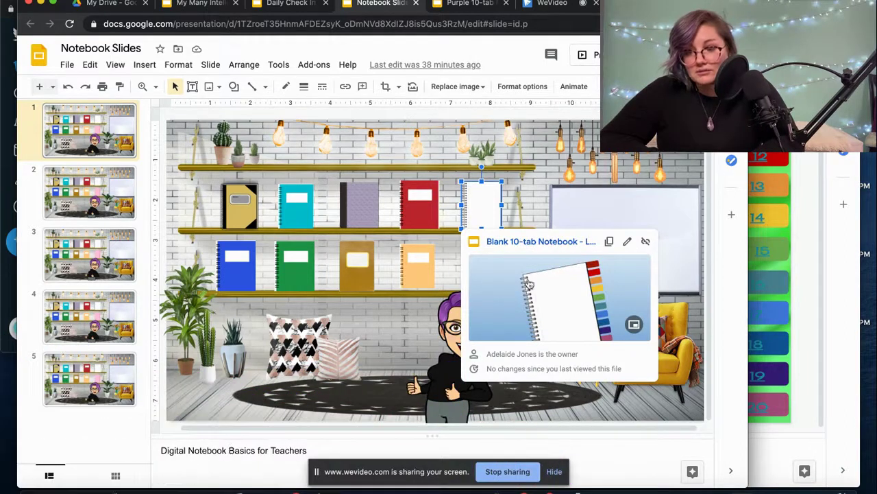
click(542, 241)
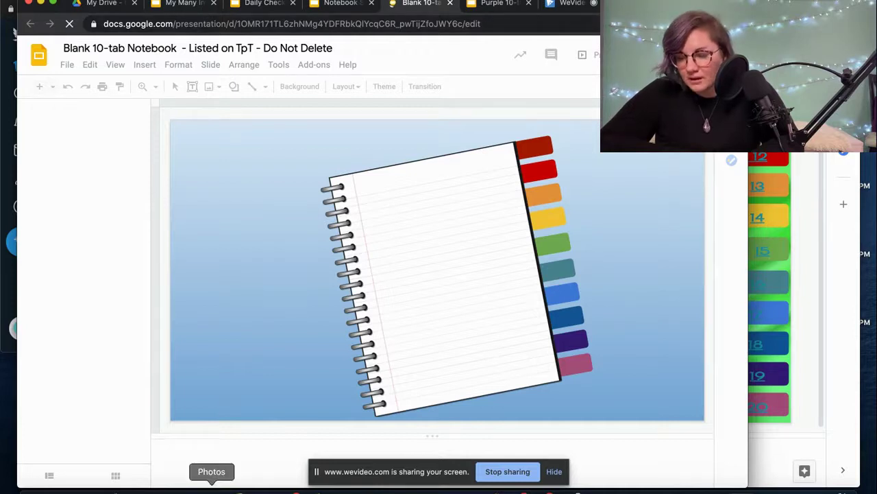
Step: Open the cover slide's Background settings and browse solid and gradient colours without choosing
key(super+grave)
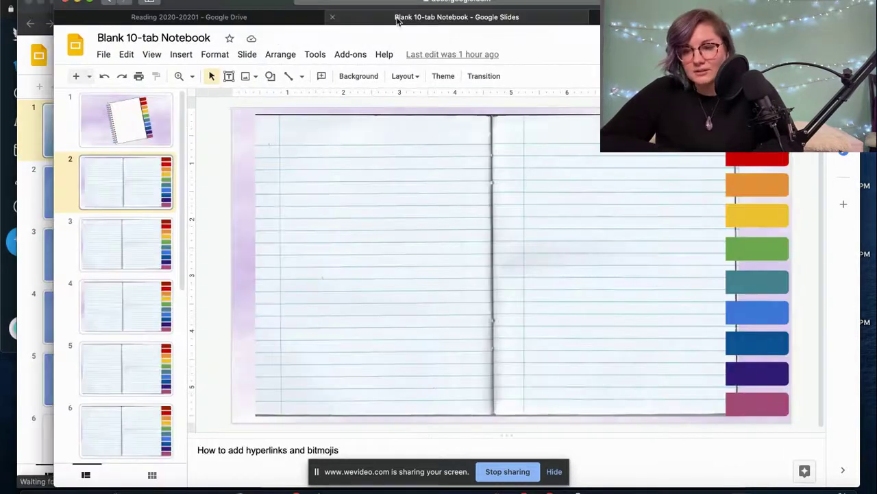
click(164, 137)
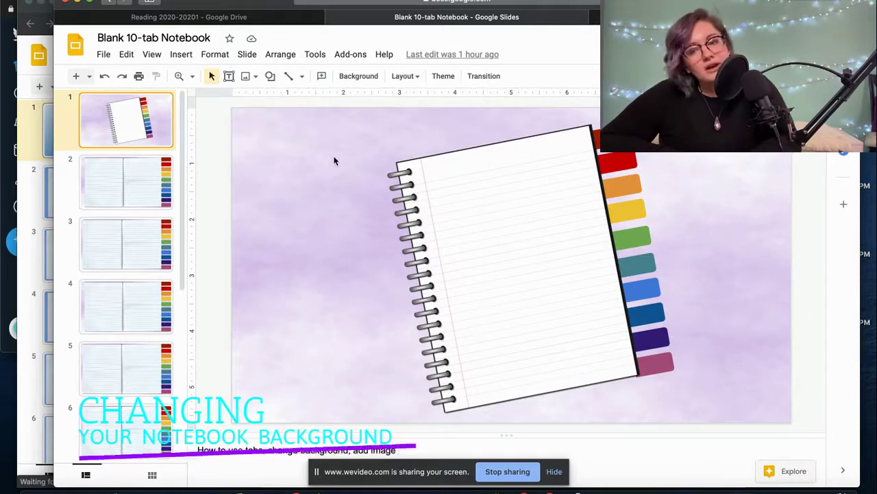
click(358, 76)
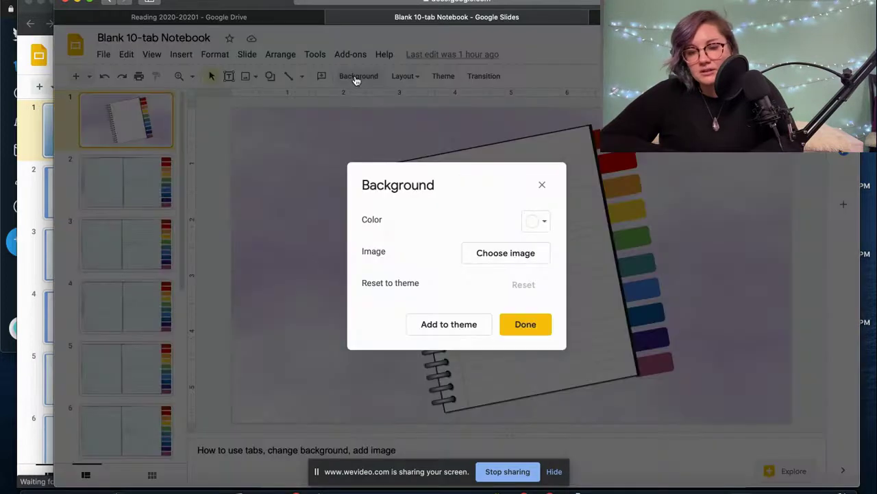
click(536, 222)
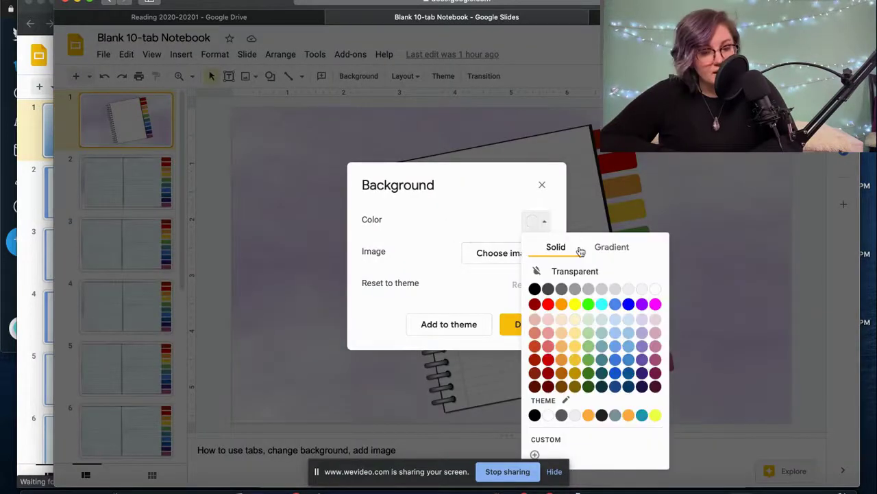
click(625, 252)
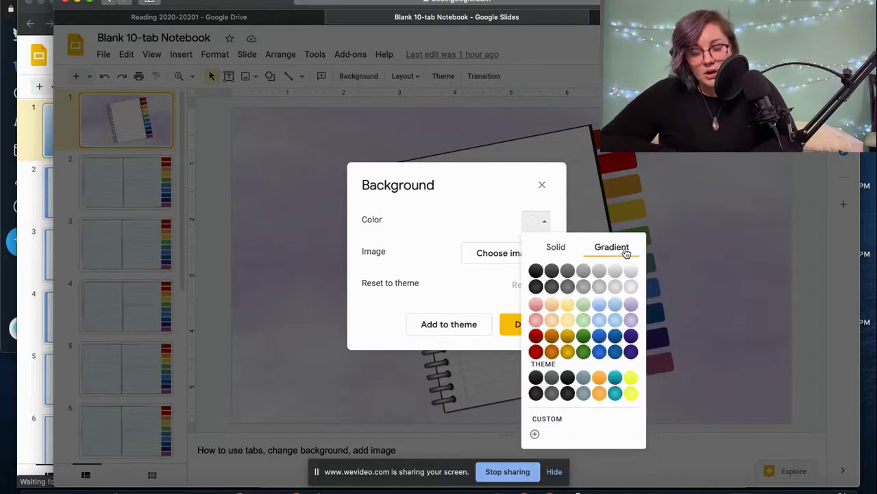
click(470, 276)
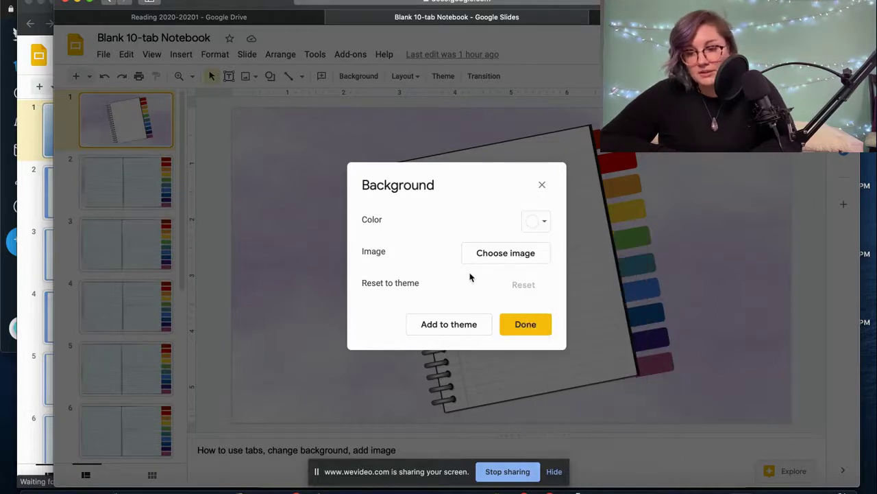
Step: Set a blurred purple image from a 'purple background' web search as the theme background
click(514, 260)
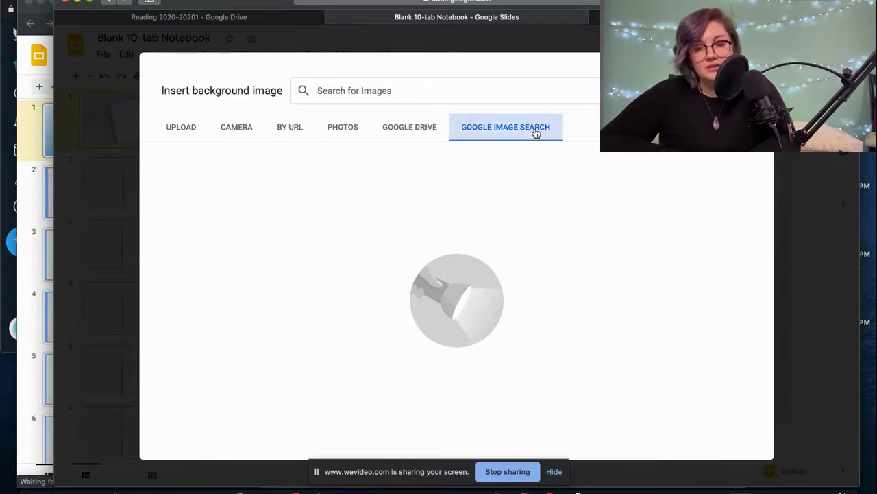
click(550, 92)
text(purple background)
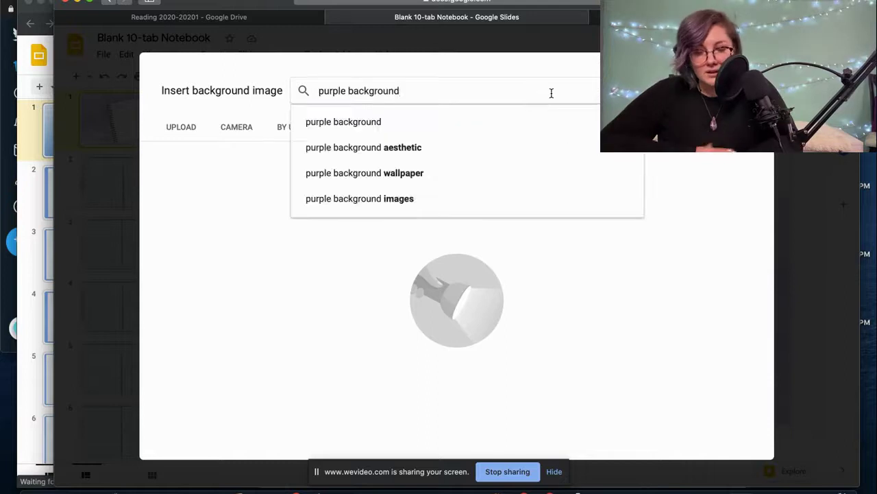
key(Return)
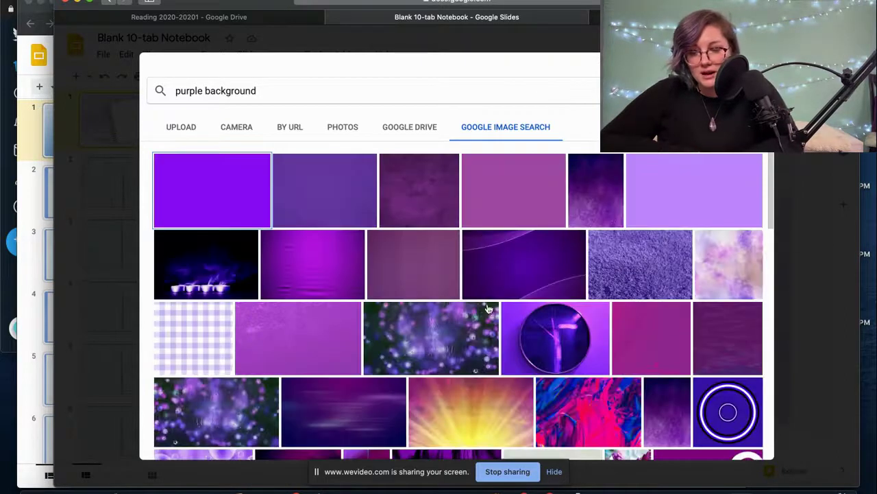
scroll(518, 363, down, 5)
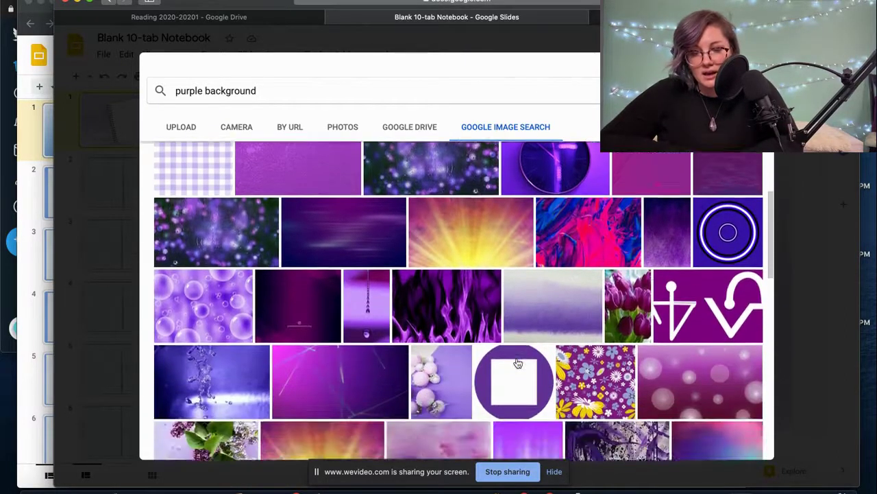
scroll(518, 363, down, 3)
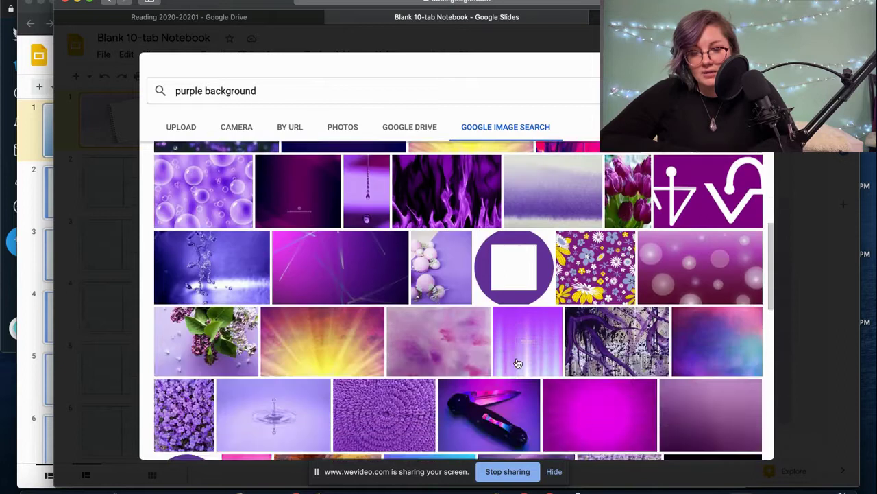
click(723, 342)
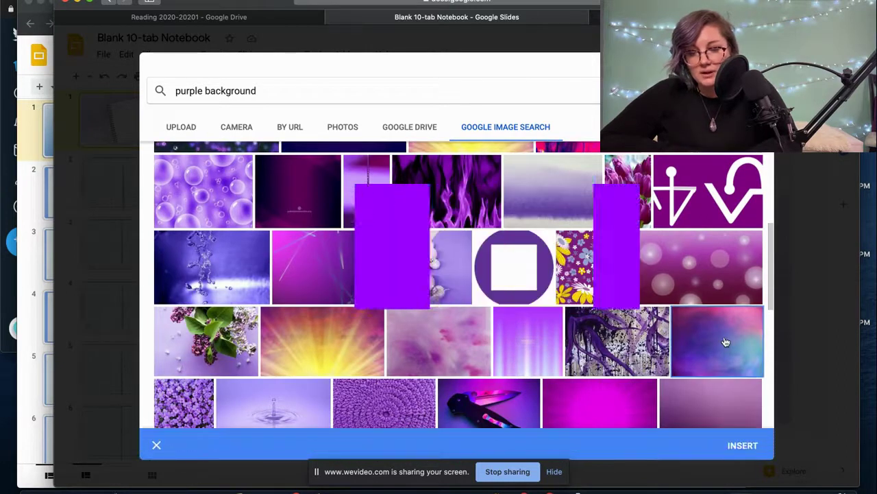
click(765, 442)
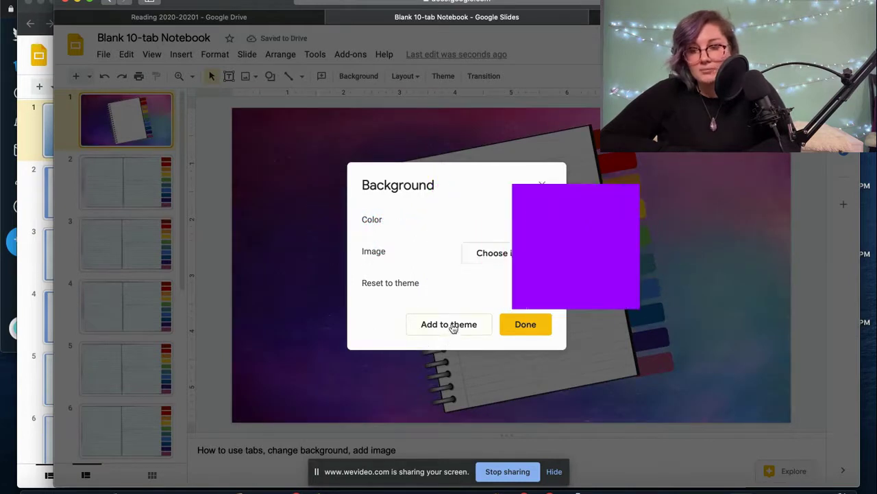
click(454, 330)
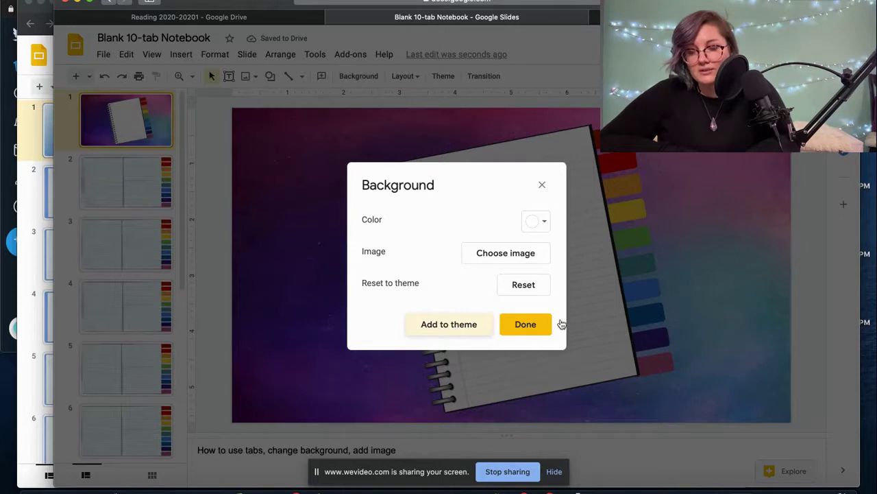
click(525, 325)
Step: Review slides 2, 4 and 6, then select the spiral notebook image on the cover
click(154, 178)
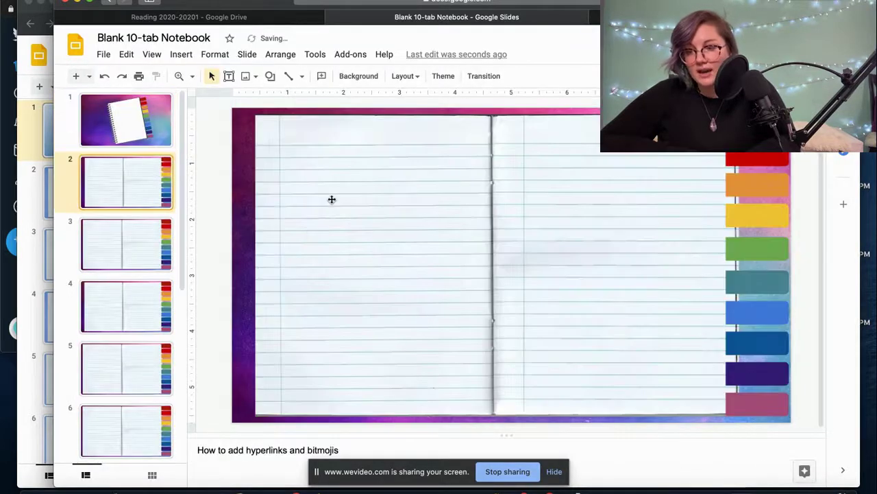
click(133, 314)
click(115, 415)
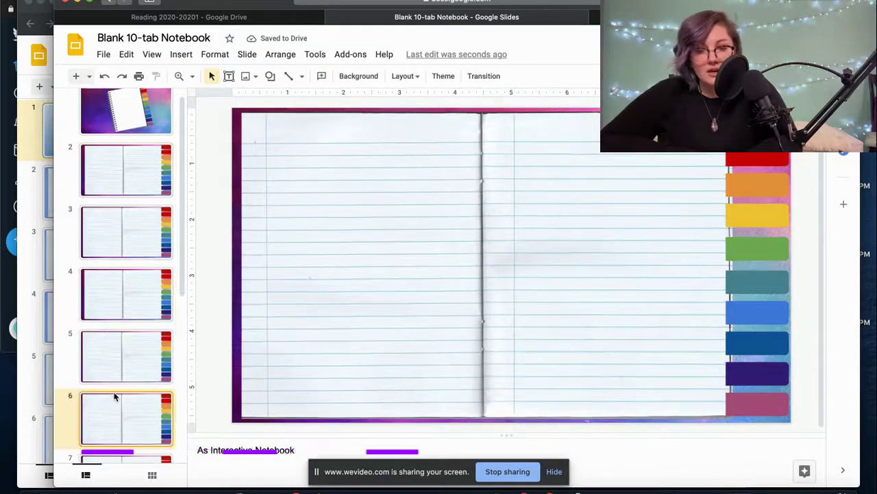
click(110, 123)
click(502, 301)
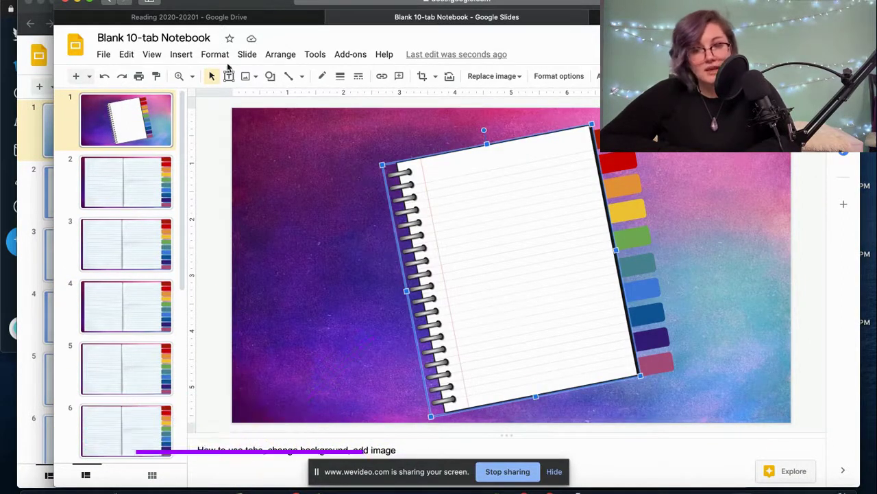
Step: Insert a blue notebook picture from a 'blue notebook' web image search onto the cover
click(181, 54)
mouse_move(192, 78)
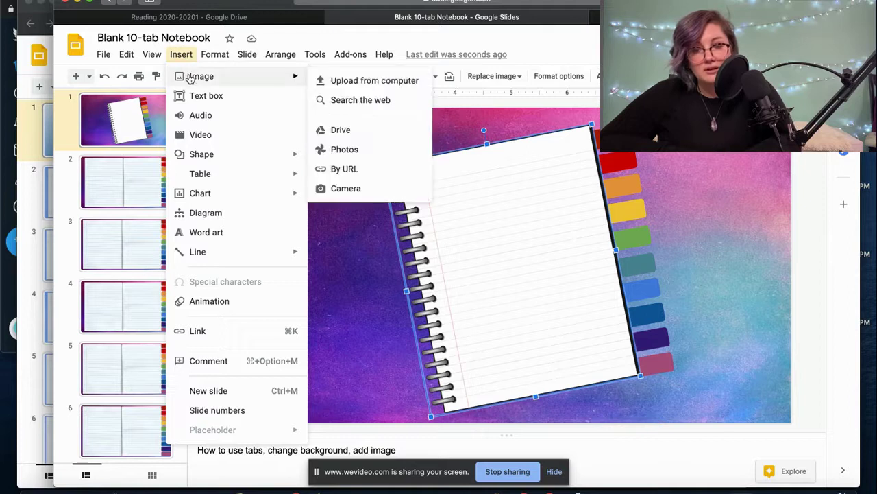
click(352, 100)
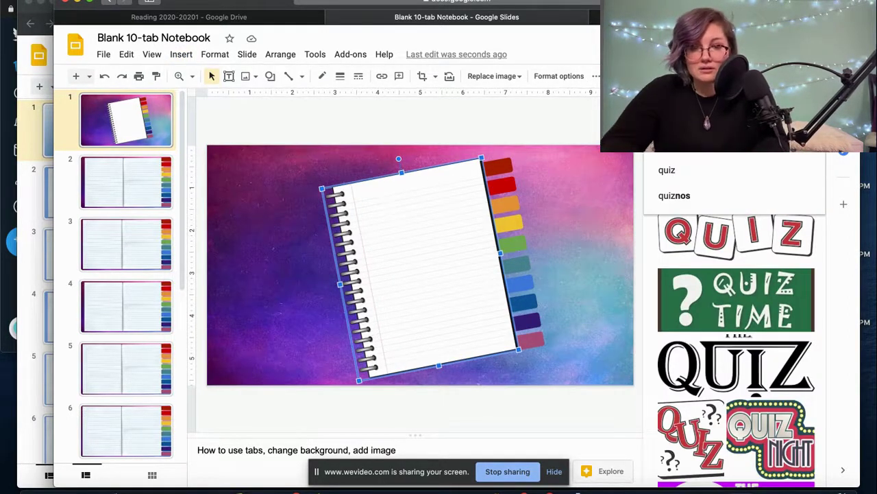
key(BackSpace)
key(BackSpace)
key(BackSpace)
key(BackSpace)
text(blue notebook)
key(Return)
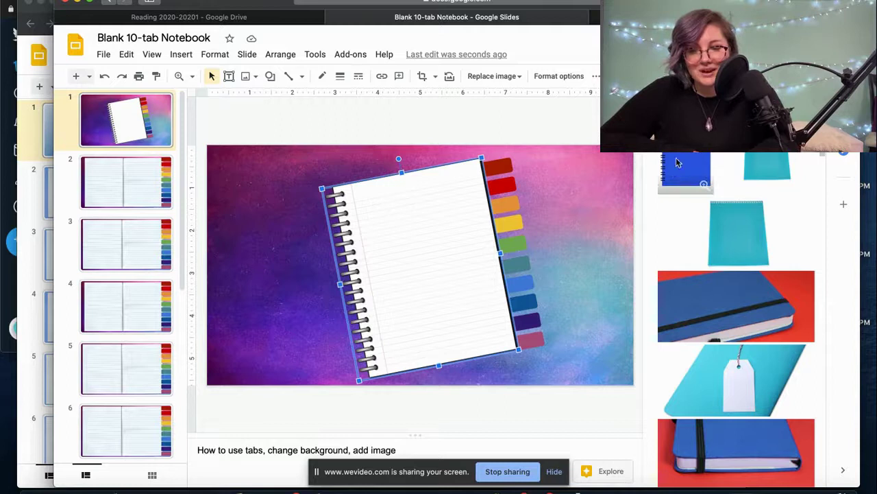
drag(676, 163, 394, 255)
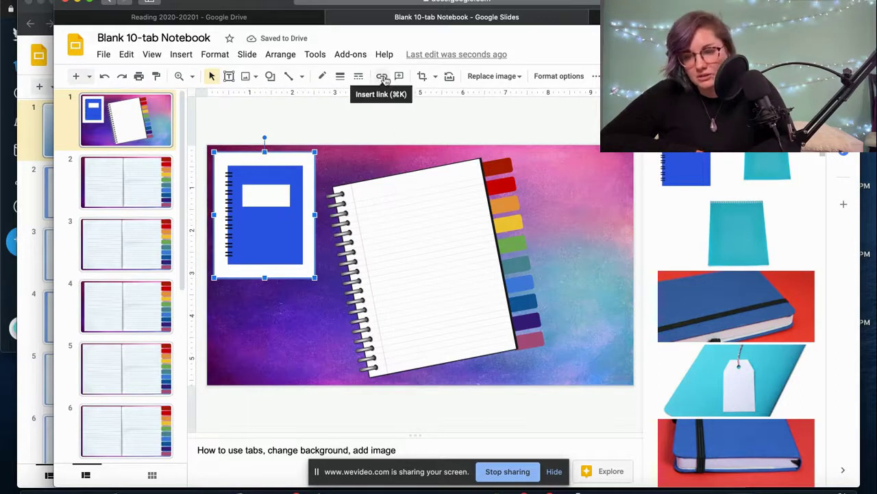
Step: Crop the blue notebook picture's right, top, left and bottom white edges
click(422, 78)
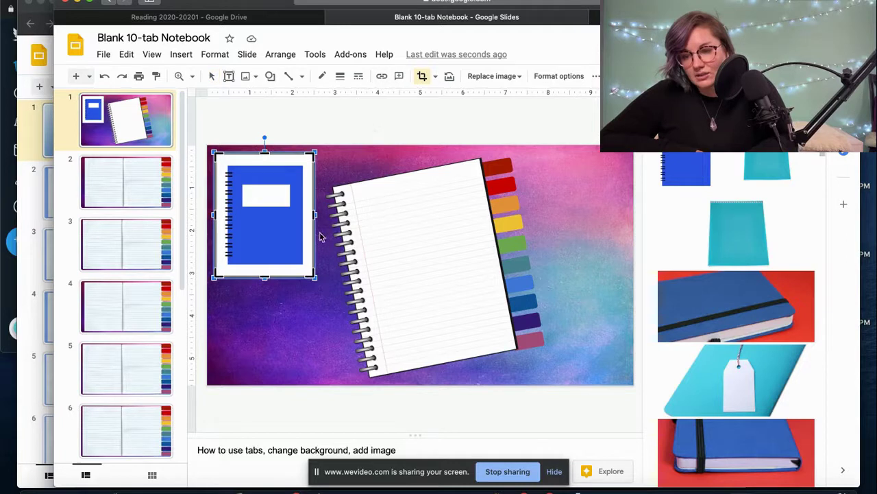
drag(314, 214, 305, 215)
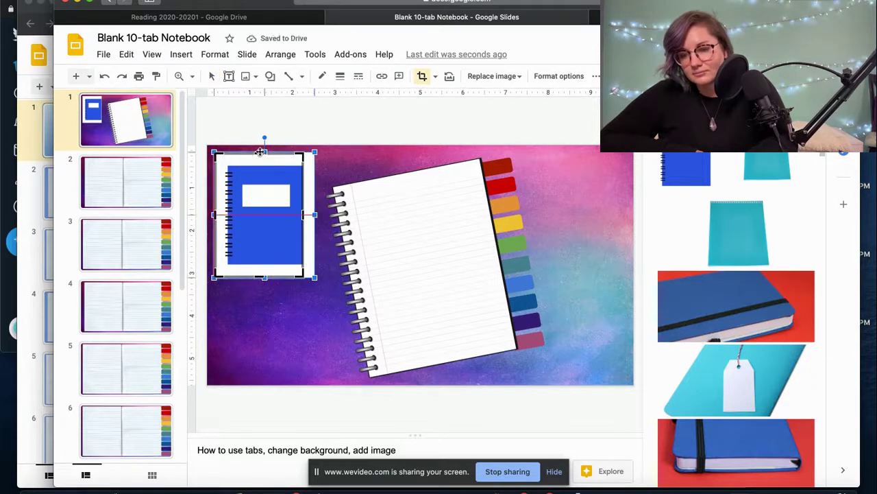
drag(259, 154, 258, 167)
drag(215, 219, 226, 222)
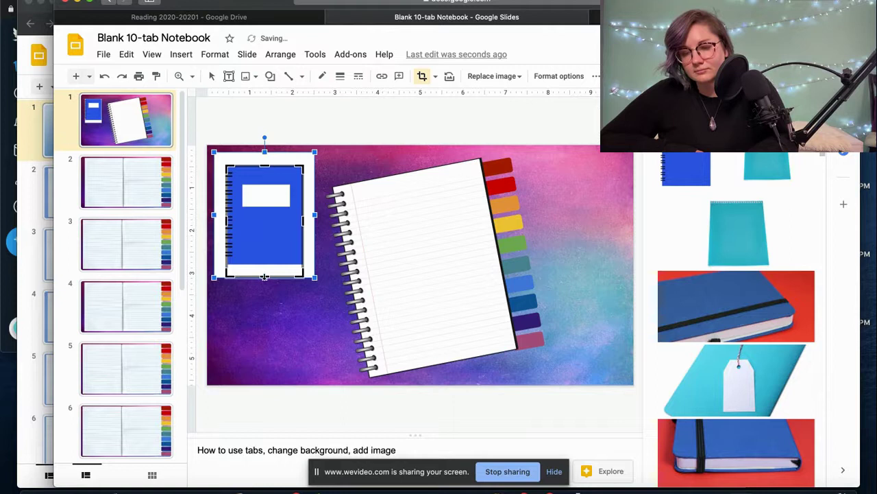
drag(265, 276, 265, 262)
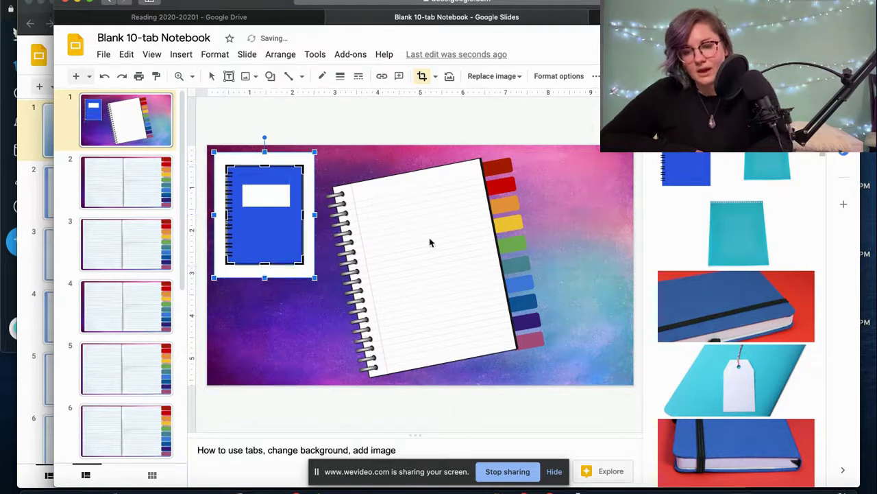
Step: Finish cropping and delete the old spiral notebook image from the cover
click(325, 318)
click(383, 277)
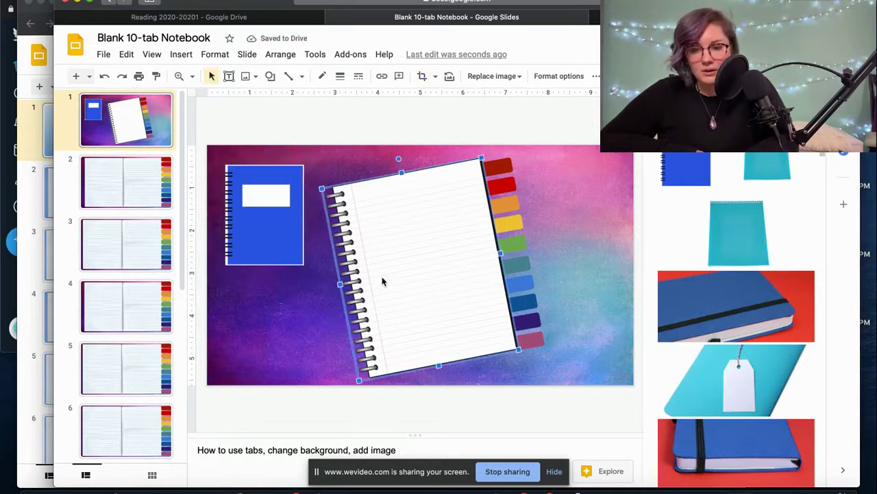
key(BackSpace)
Step: Enlarge the blue notebook, tilt it counter-clockwise, and place it beside the colour tabs
drag(284, 229, 410, 239)
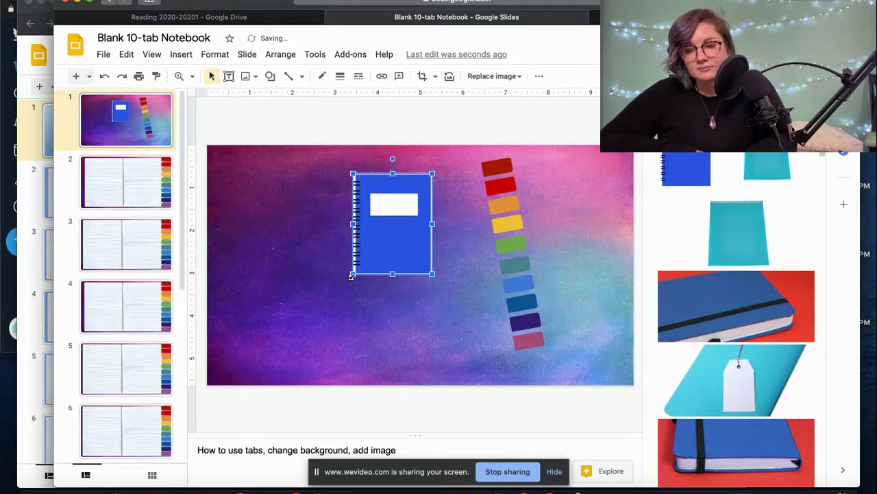
drag(352, 274, 277, 370)
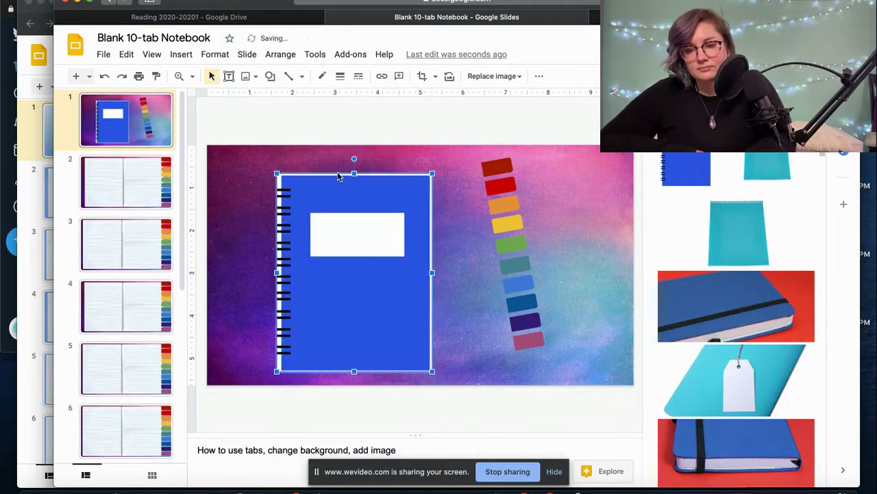
drag(354, 160, 330, 156)
drag(365, 267, 463, 267)
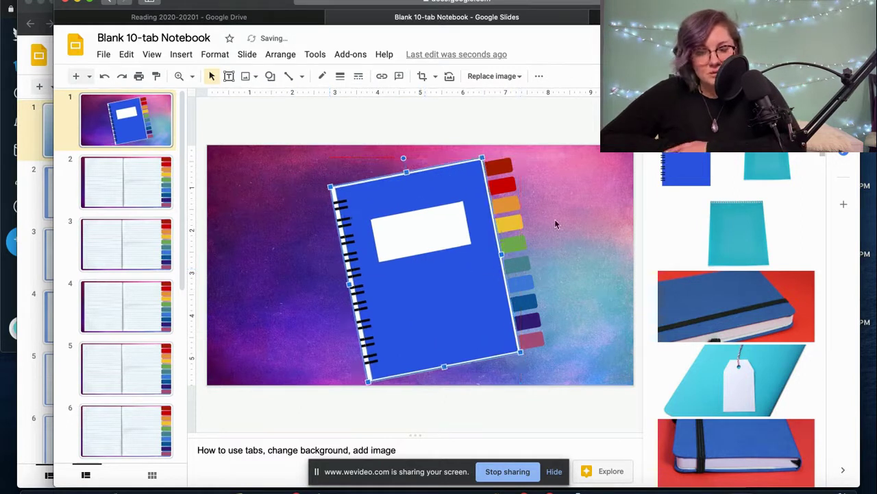
click(571, 104)
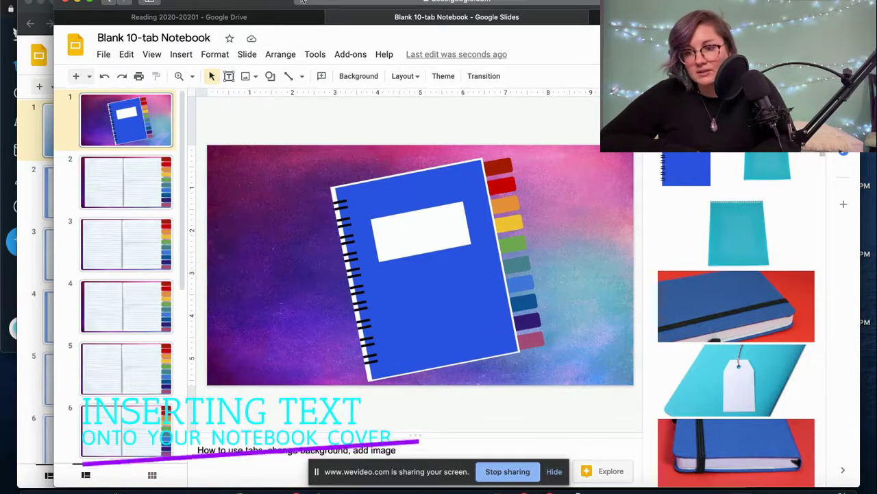
Step: Add a tilted text box over the notebook's white label reading 'Type Here'
click(182, 57)
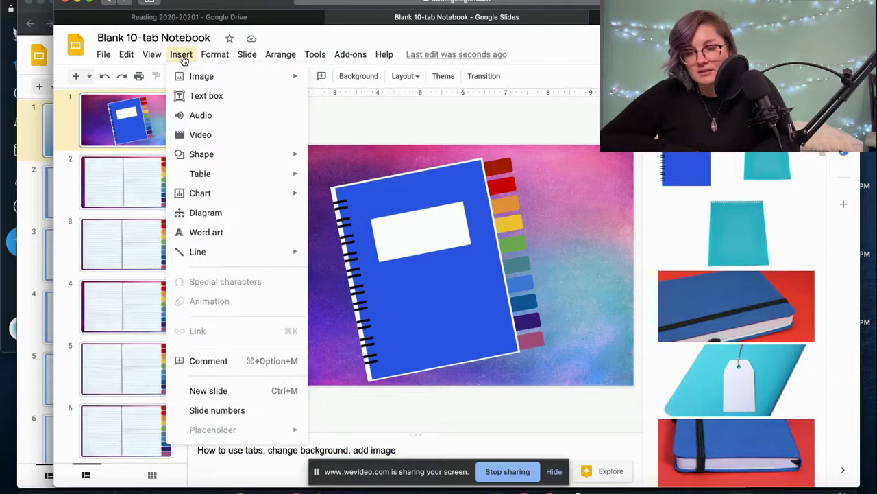
click(200, 98)
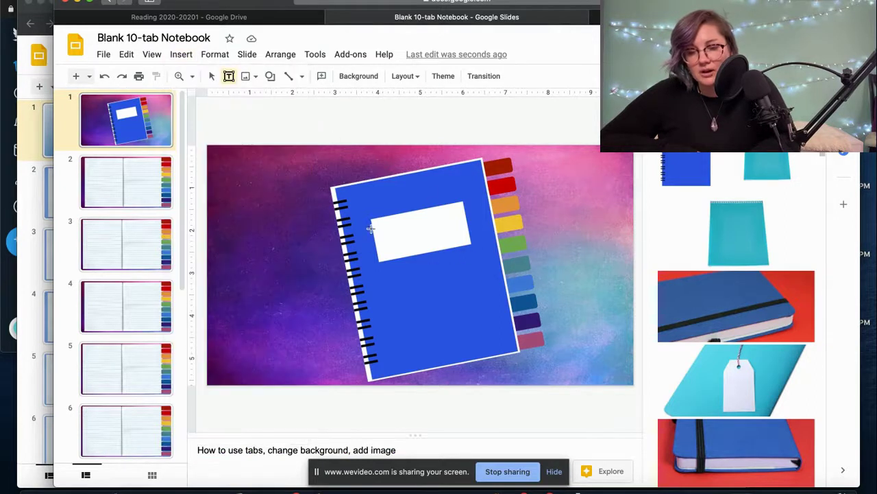
drag(382, 246, 478, 256)
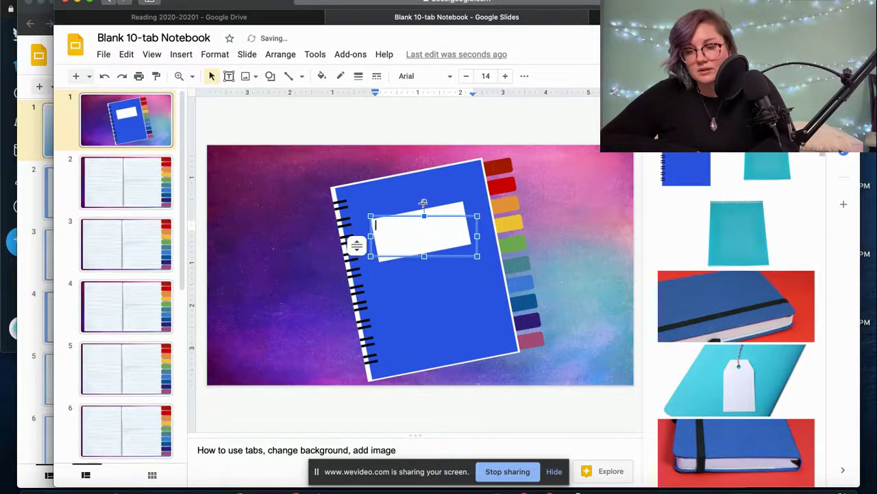
drag(422, 203, 415, 200)
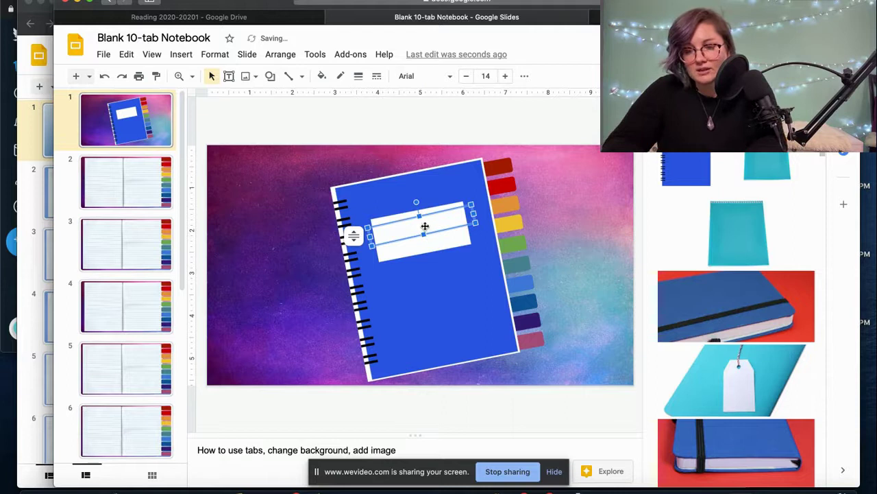
click(425, 226)
text(Typ)
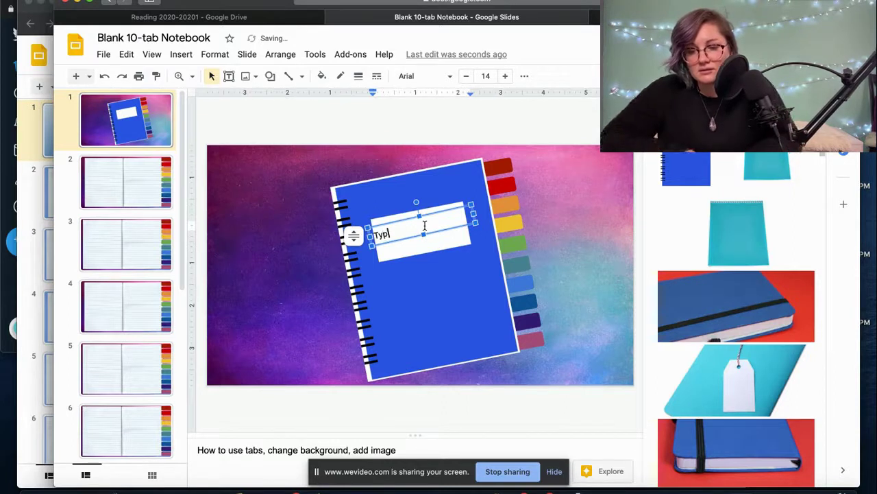
text(e Here)
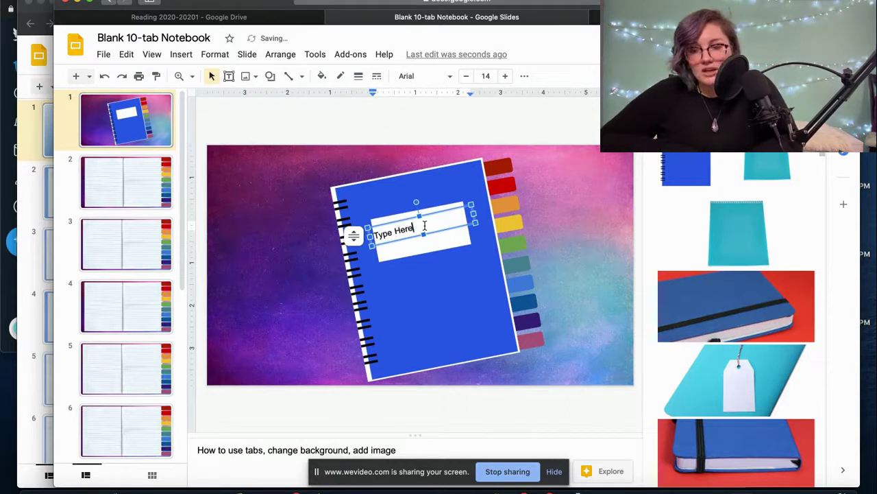
Step: Format the label text in Staatliches, increased five sizes to 28
drag(424, 234, 356, 242)
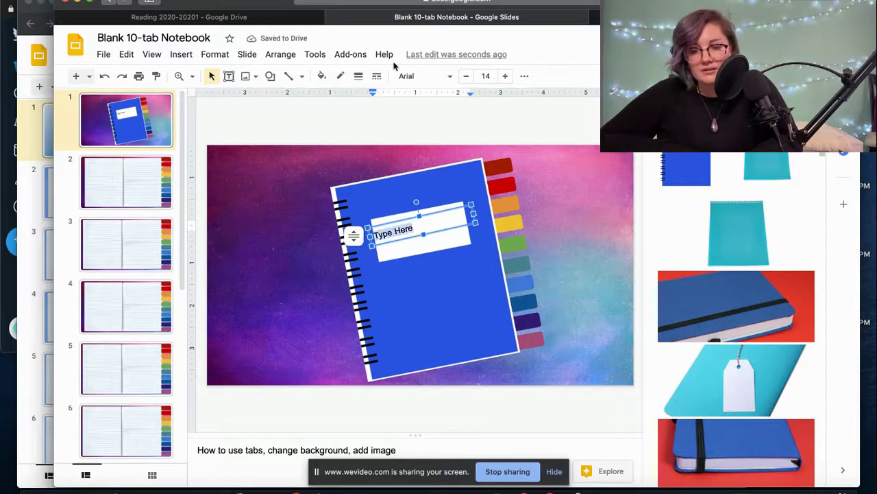
click(418, 75)
click(449, 167)
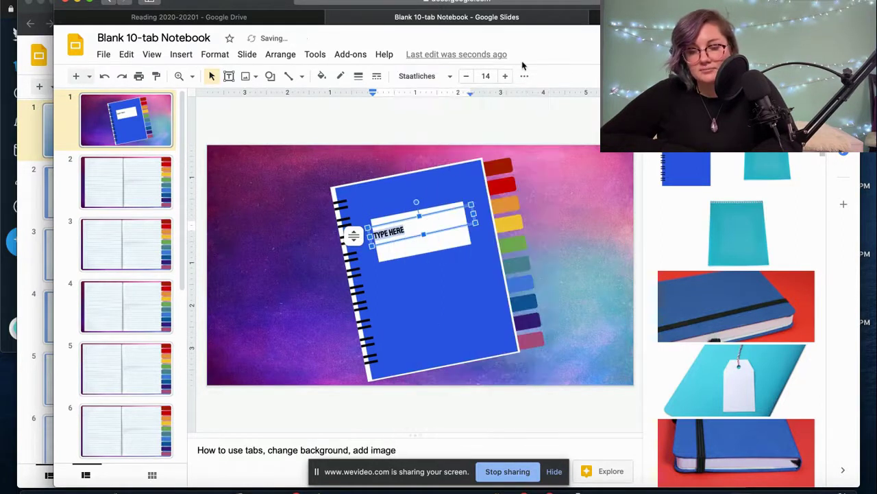
click(505, 76)
click(505, 76)
click(504, 76)
click(504, 76)
click(504, 76)
click(505, 76)
click(504, 76)
click(504, 76)
click(504, 76)
click(504, 76)
click(504, 76)
click(329, 271)
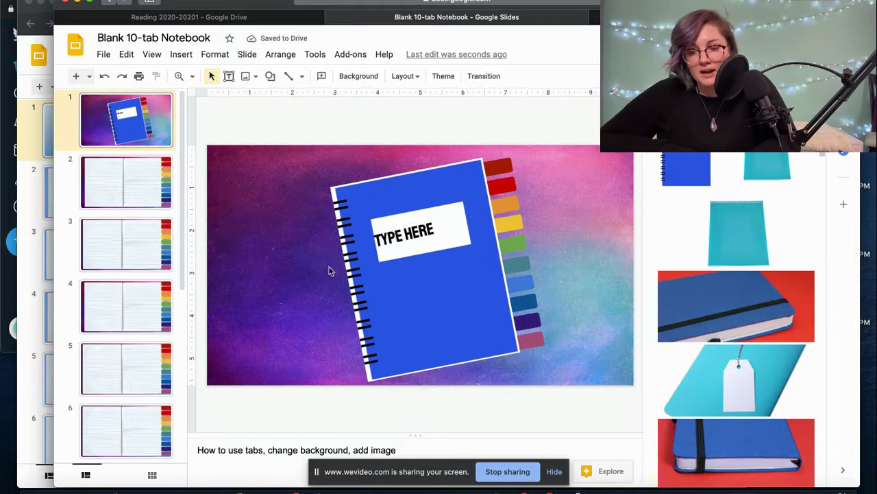
Step: Nudge the TYPE HERE text box slightly to the right
click(439, 235)
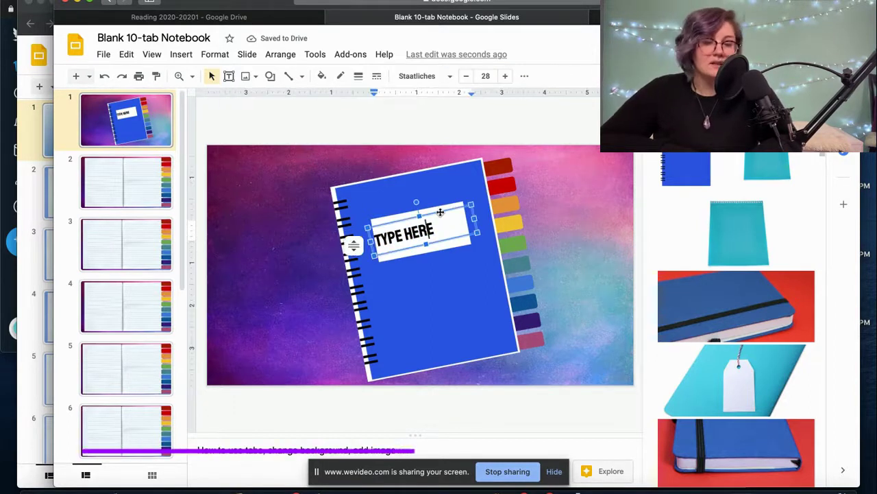
click(440, 212)
drag(440, 212, 448, 214)
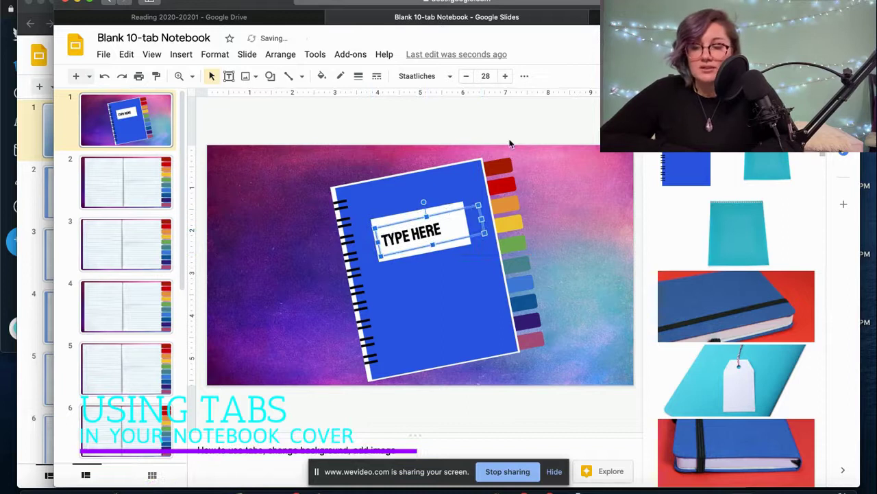
Step: Check where the red, yellow and lower cover tabs link, previewing slide 2's lined pages
click(510, 143)
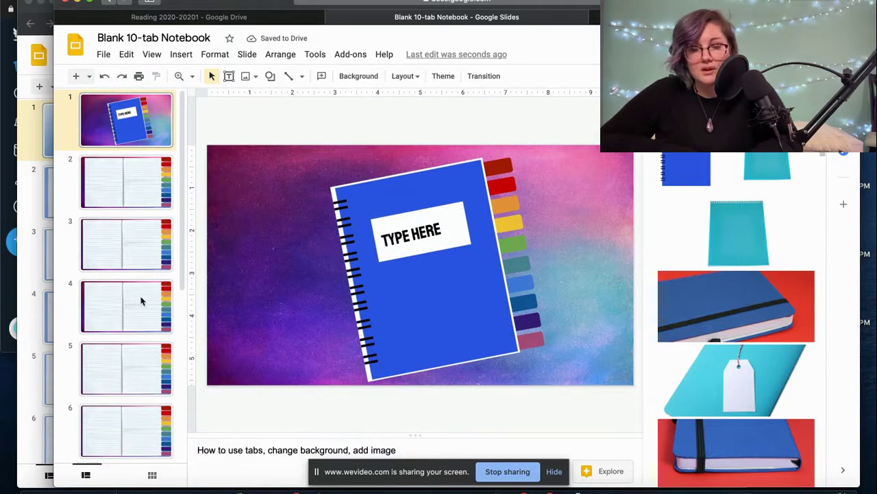
scroll(140, 300, down, 10)
scroll(140, 300, up, 10)
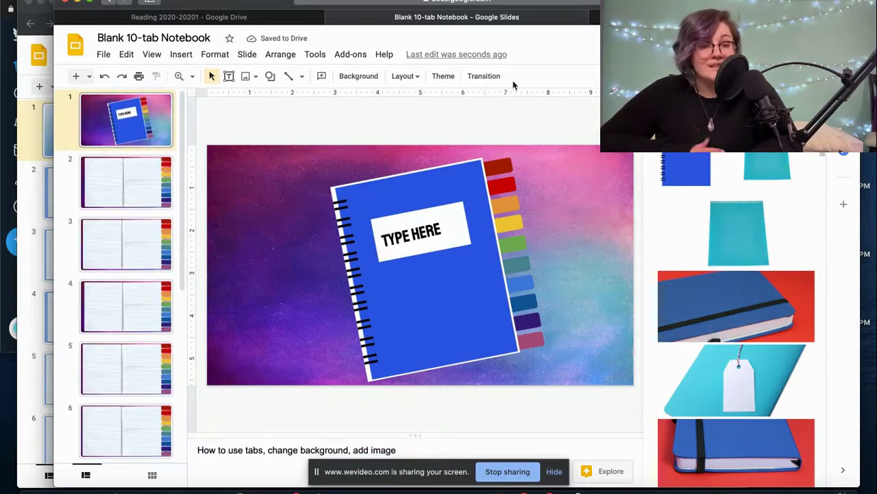
click(497, 165)
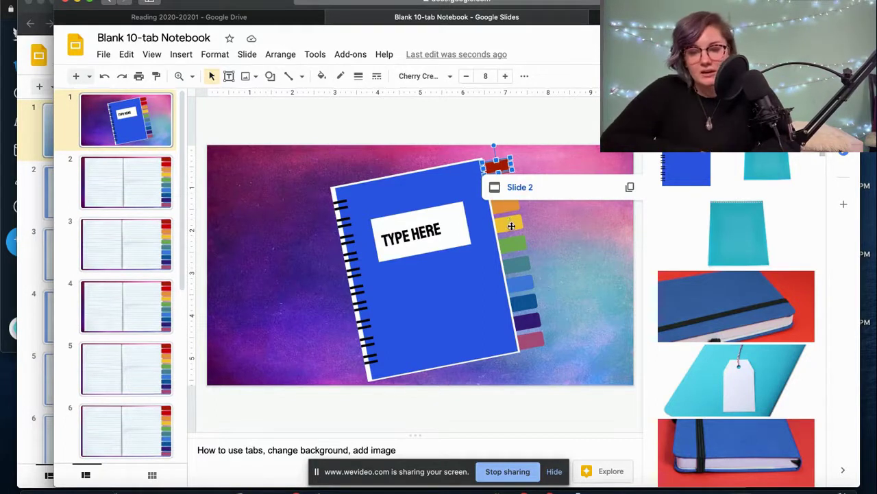
click(512, 226)
click(517, 275)
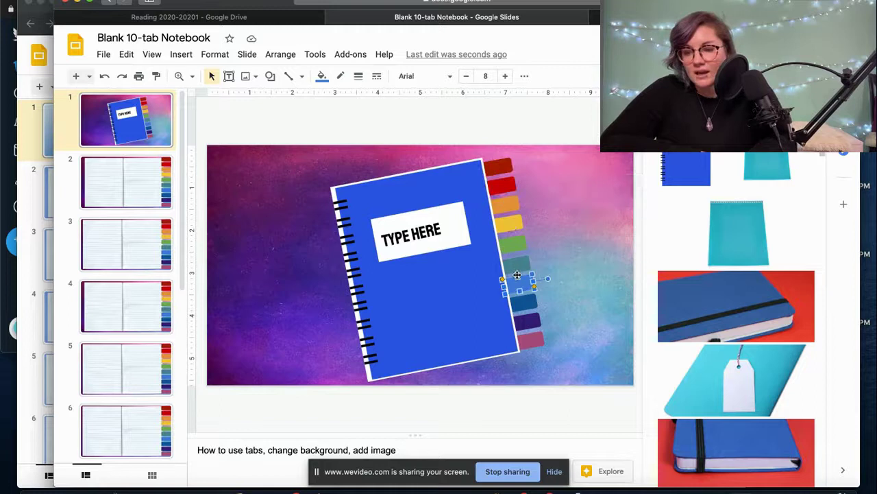
click(506, 226)
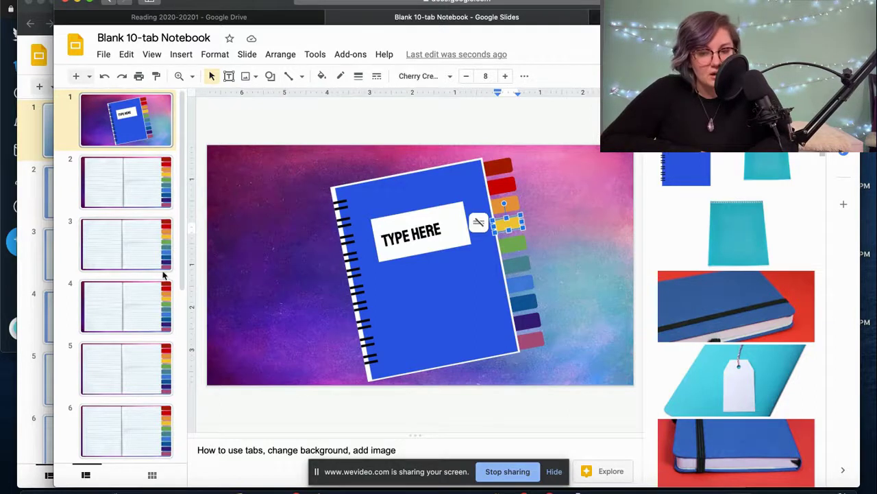
click(92, 180)
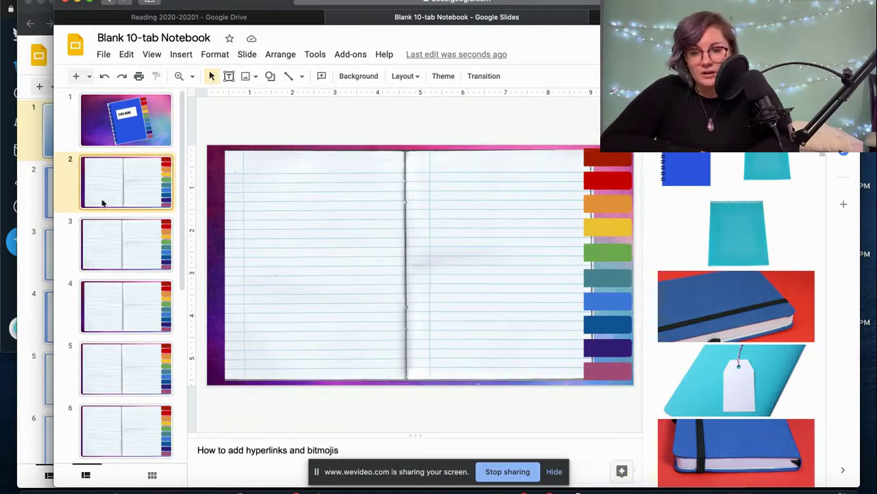
click(120, 135)
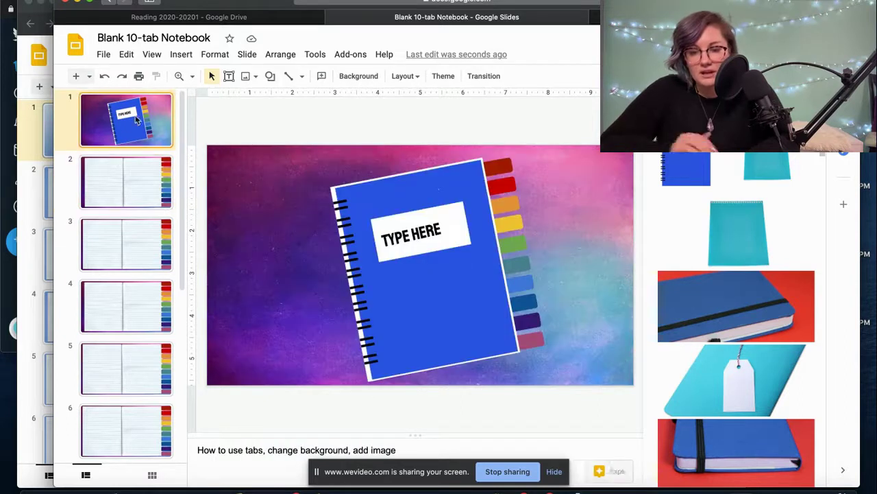
Step: Follow the red tab's 'Slide 2' link to the lined notebook page
click(501, 166)
click(503, 168)
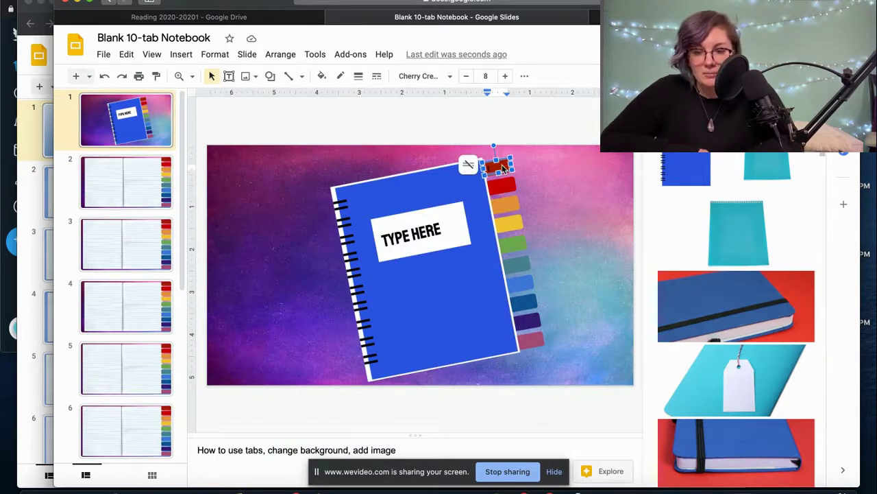
click(563, 214)
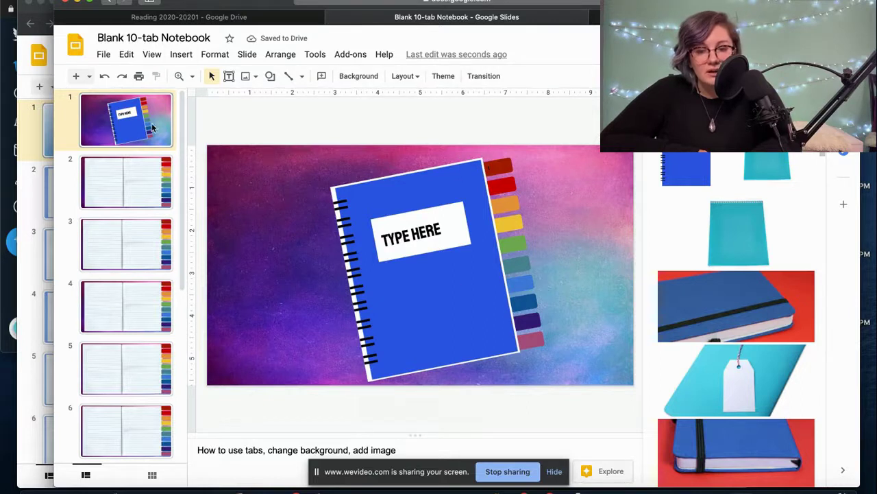
click(506, 161)
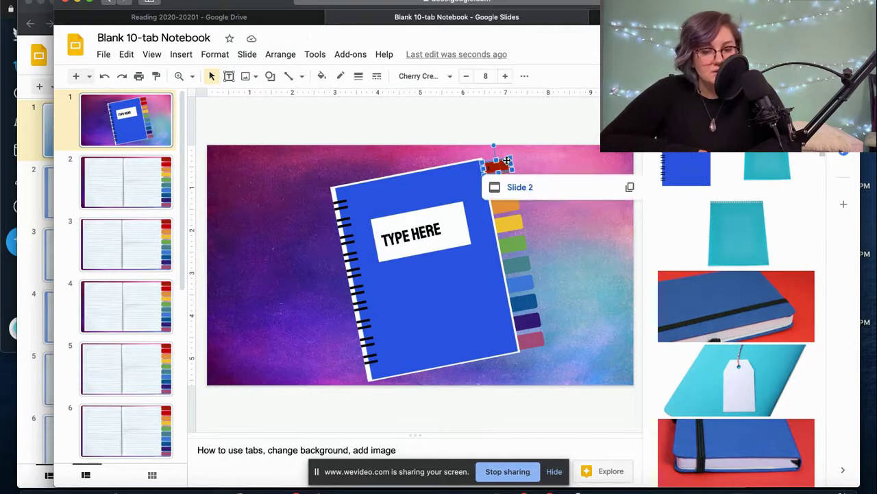
click(519, 188)
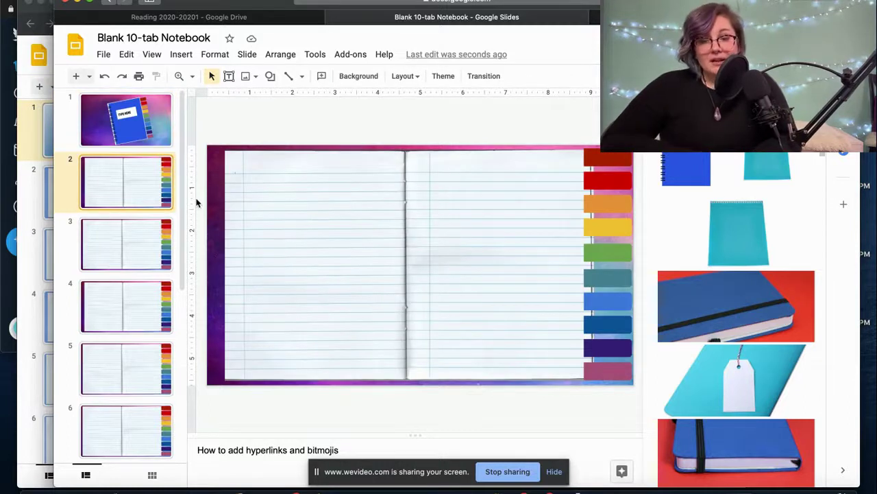
Step: Flip through slides 1 to 3, return to the cover, and close the image side panel
click(134, 139)
click(144, 232)
click(142, 205)
click(141, 242)
click(145, 130)
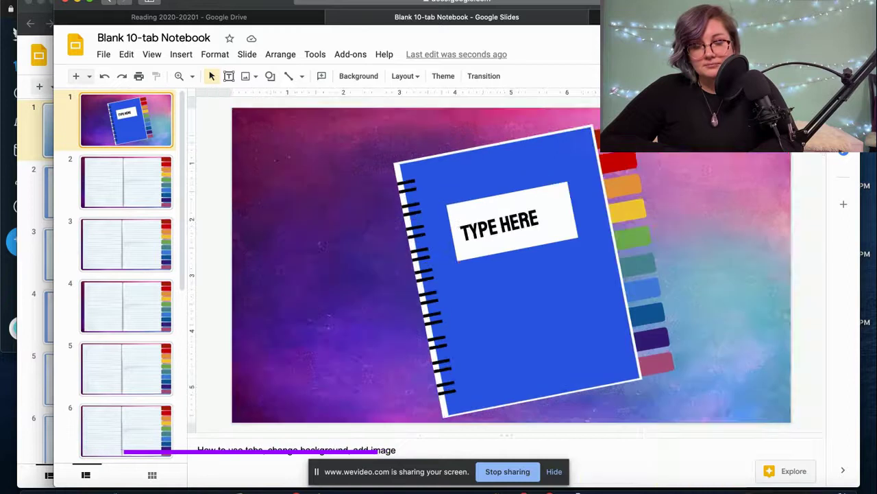
click(819, 103)
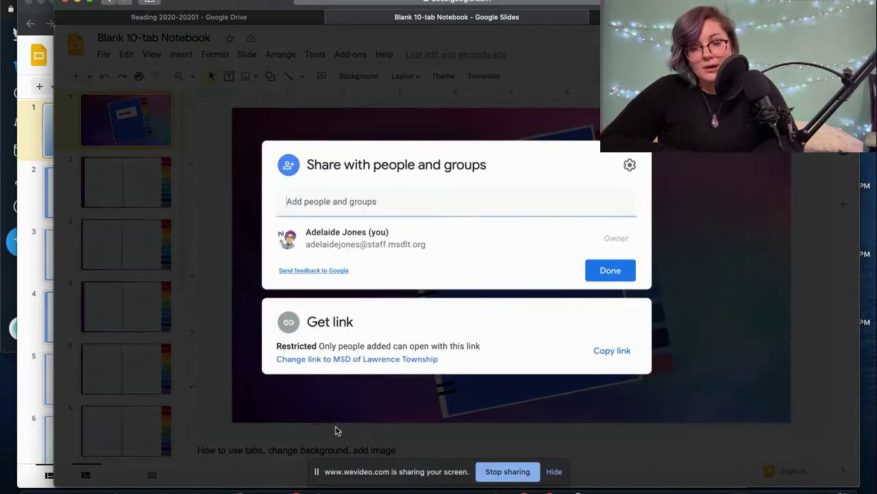
Step: Set general access to 'Anyone with the link' as Viewer and copy the share link
click(406, 361)
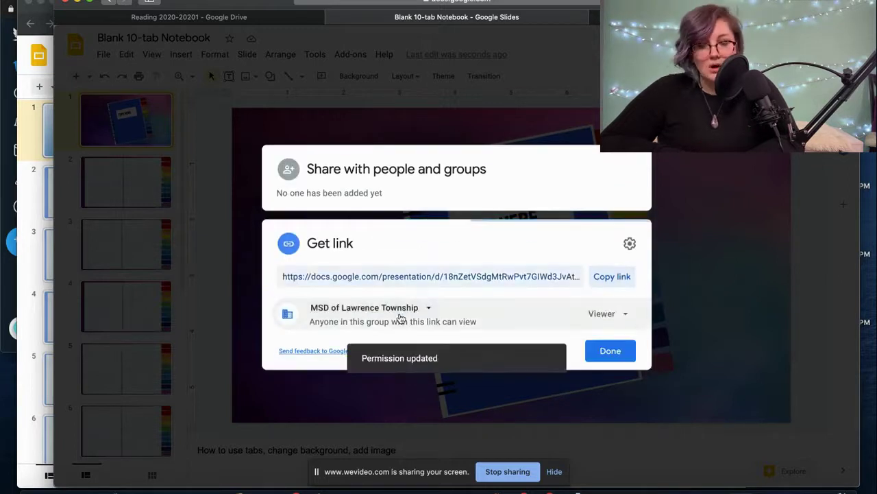
click(403, 310)
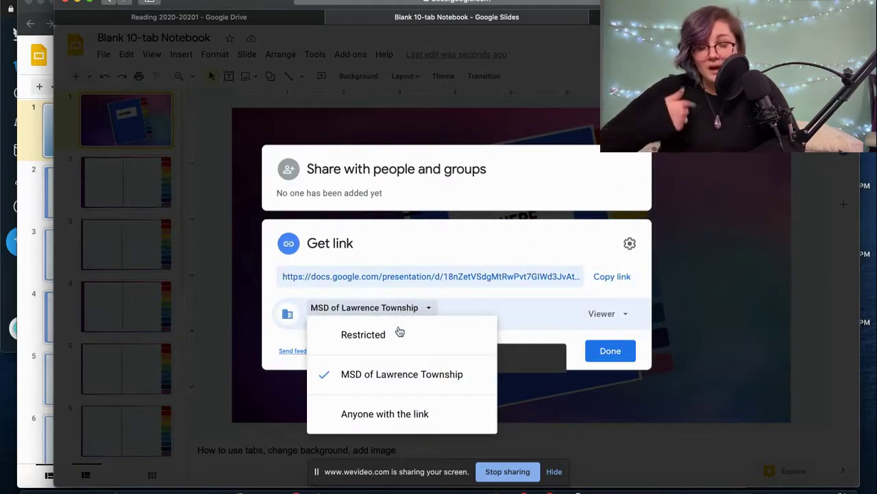
click(389, 425)
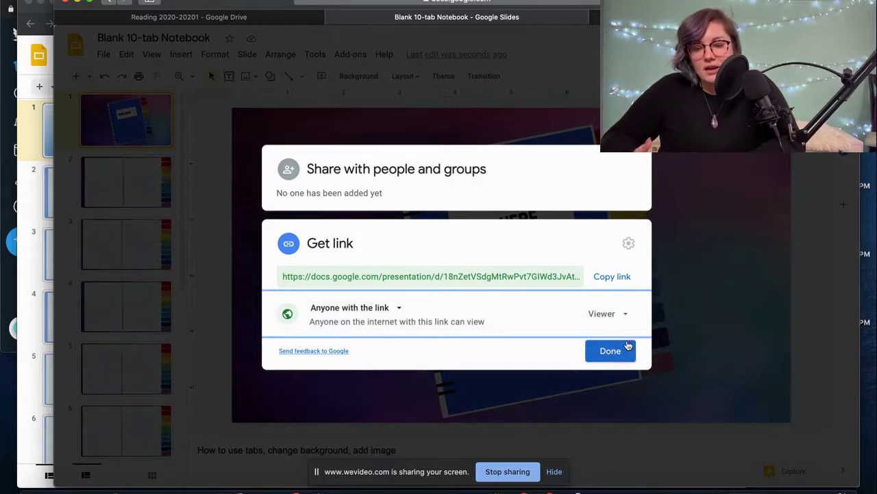
click(619, 281)
click(698, 245)
click(127, 182)
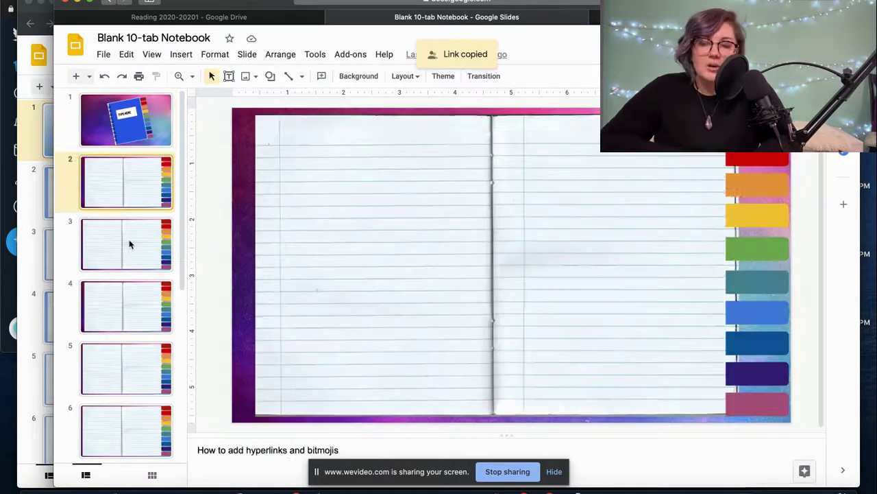
click(129, 242)
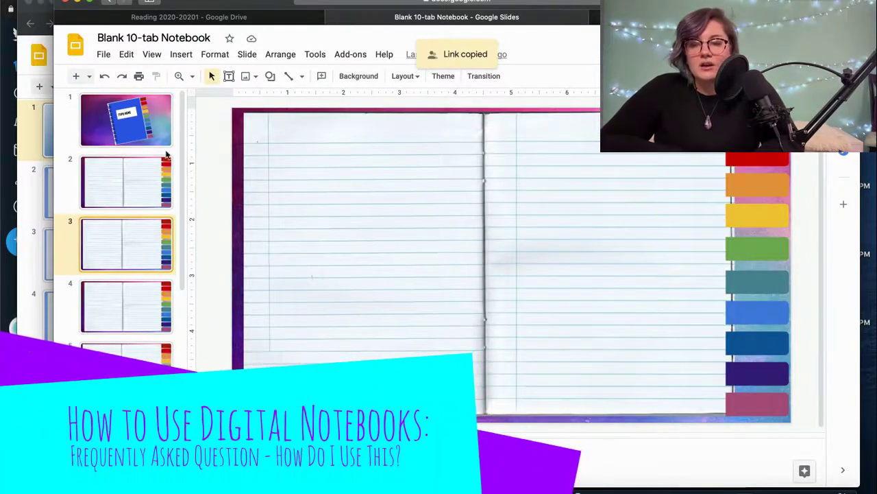
click(113, 137)
click(116, 181)
click(133, 142)
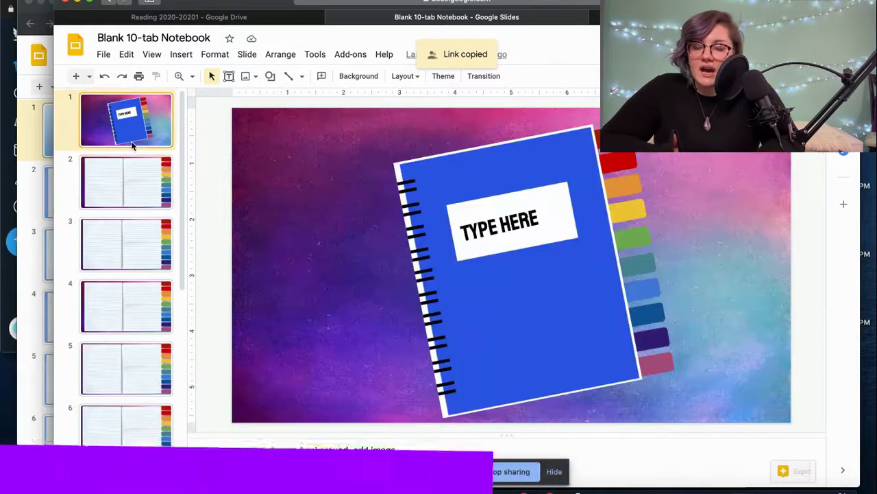
click(149, 179)
click(129, 233)
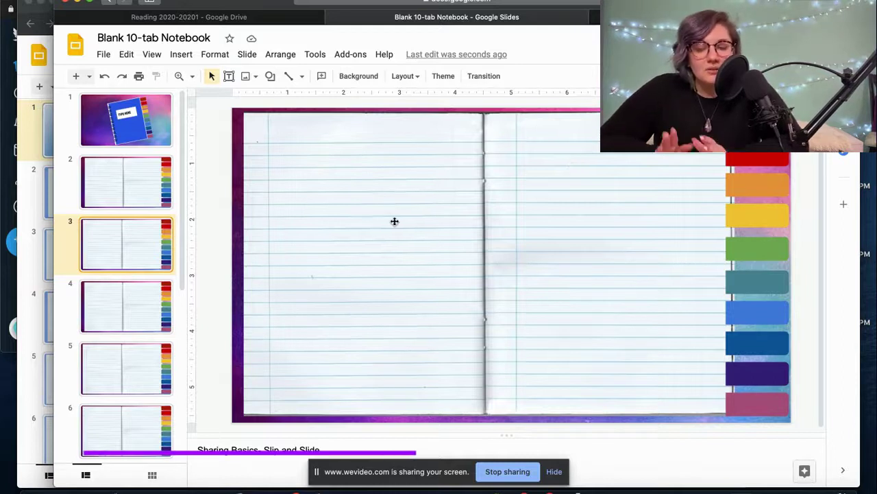
click(117, 175)
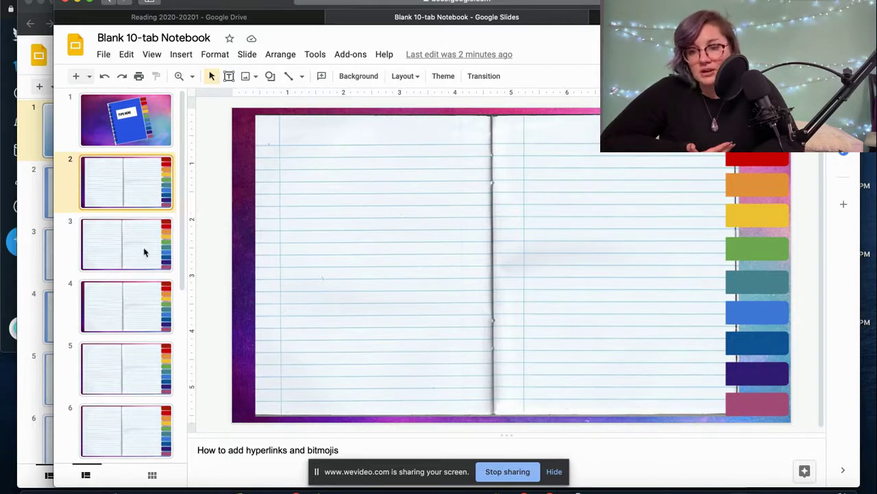
click(137, 146)
click(138, 169)
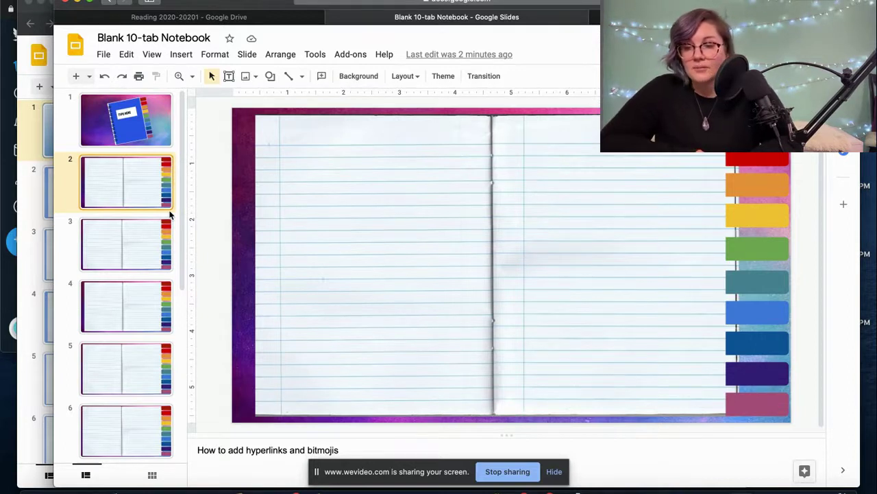
click(140, 252)
click(132, 203)
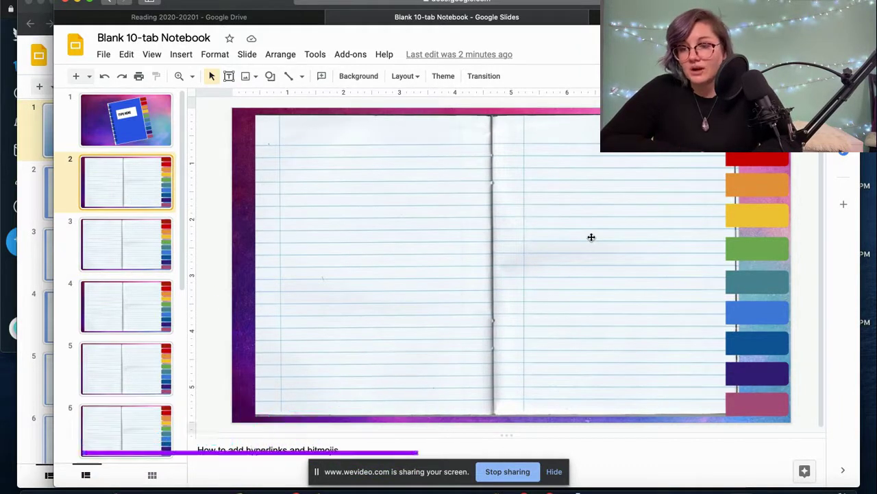
Step: Add a 'Lesson Title-' text box across the top of slide 2's left page
click(180, 55)
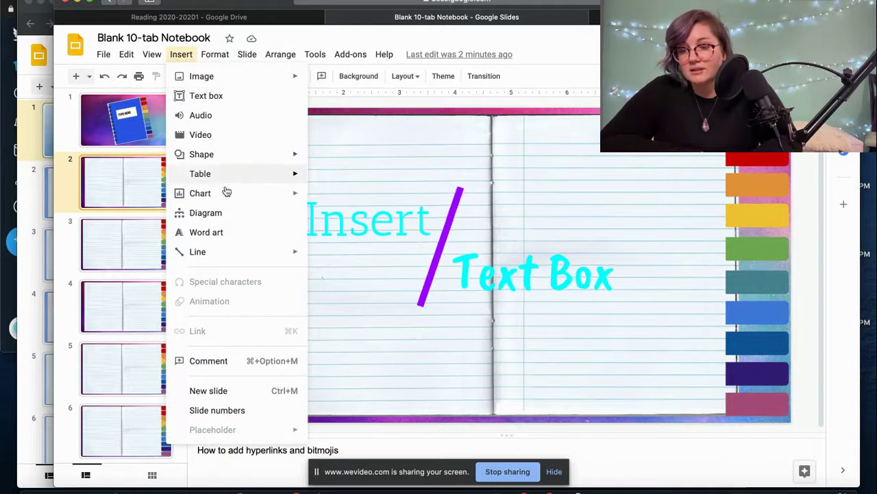
click(229, 98)
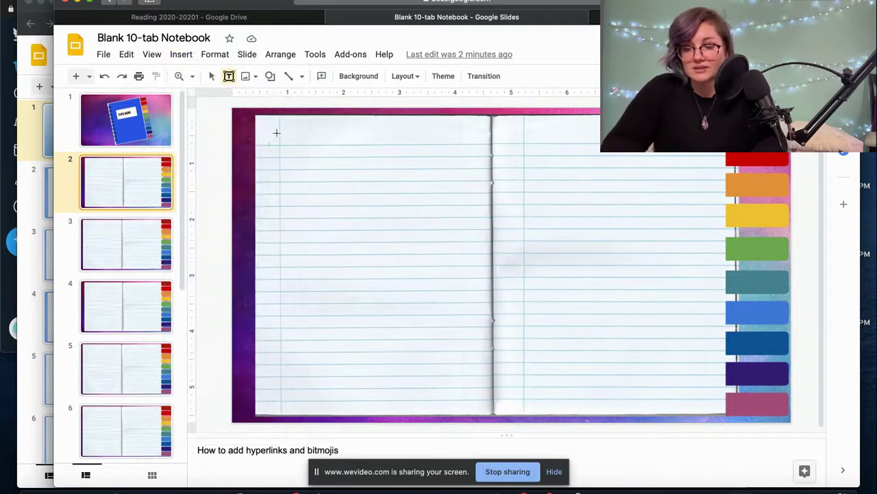
drag(274, 121, 484, 142)
text(Less)
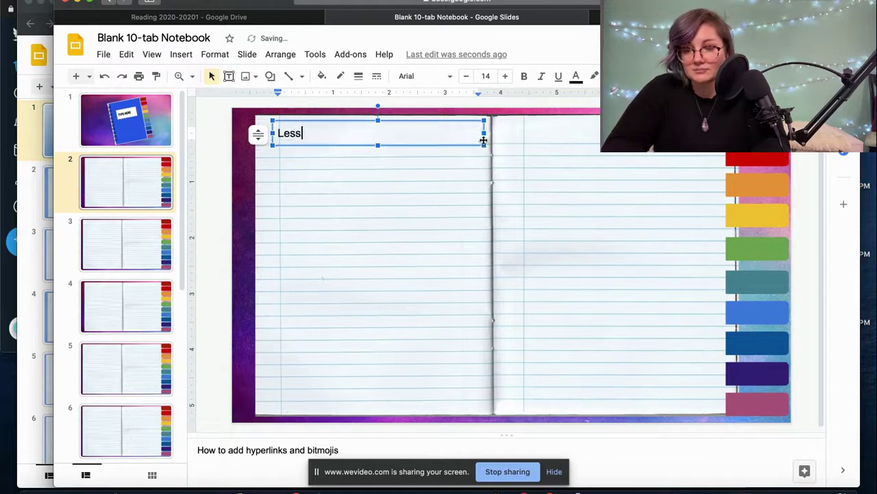
text(on Ti)
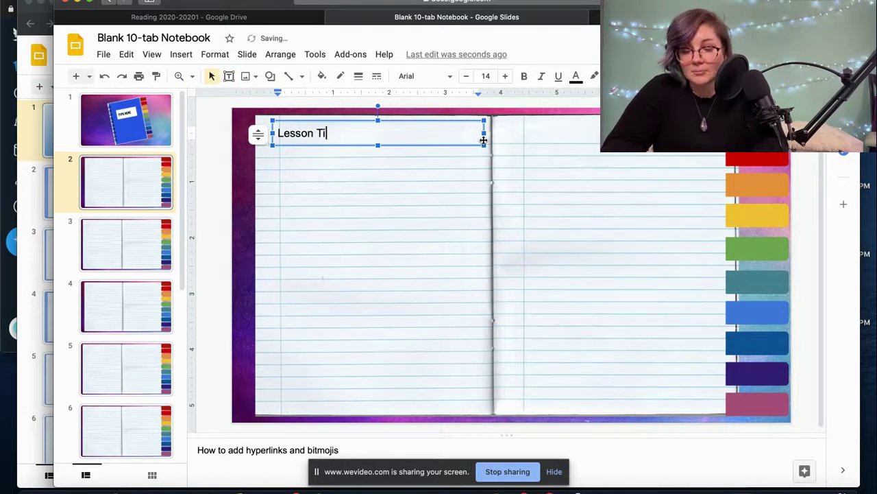
text(tle- Topic)
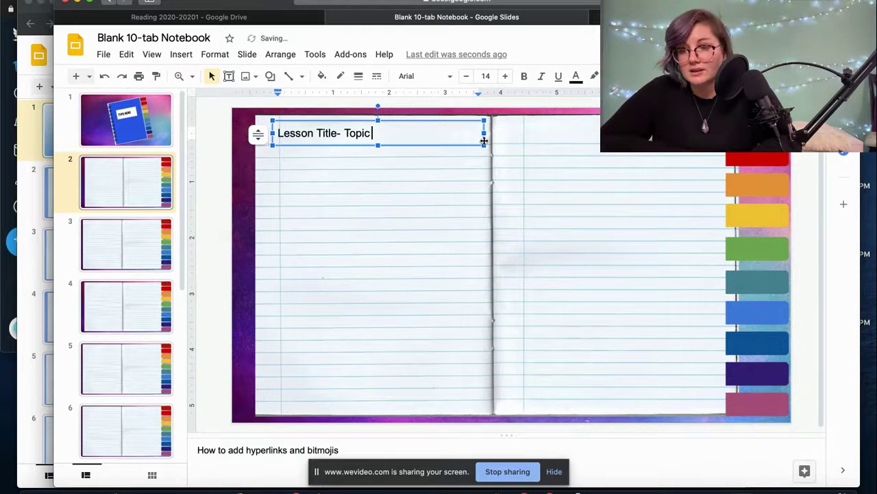
click(487, 290)
Step: Add a large 'Take Notes Here' text box filling the left page below the title
click(181, 55)
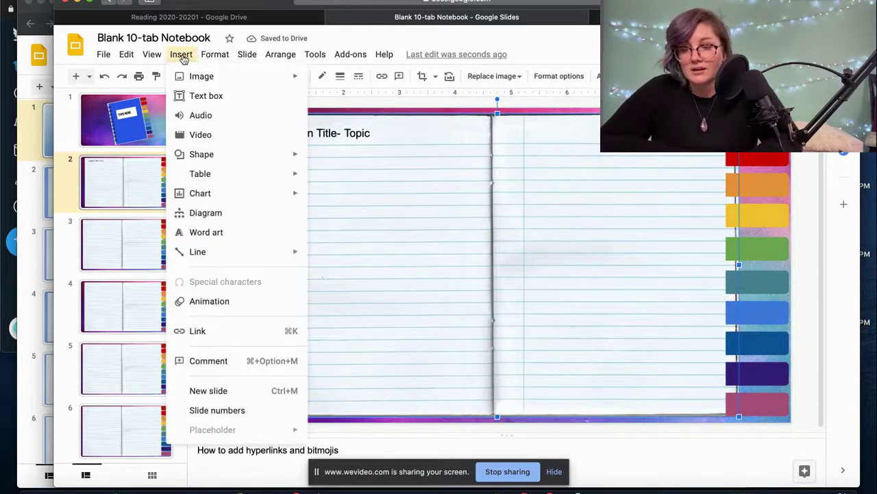
click(206, 95)
drag(275, 158, 477, 395)
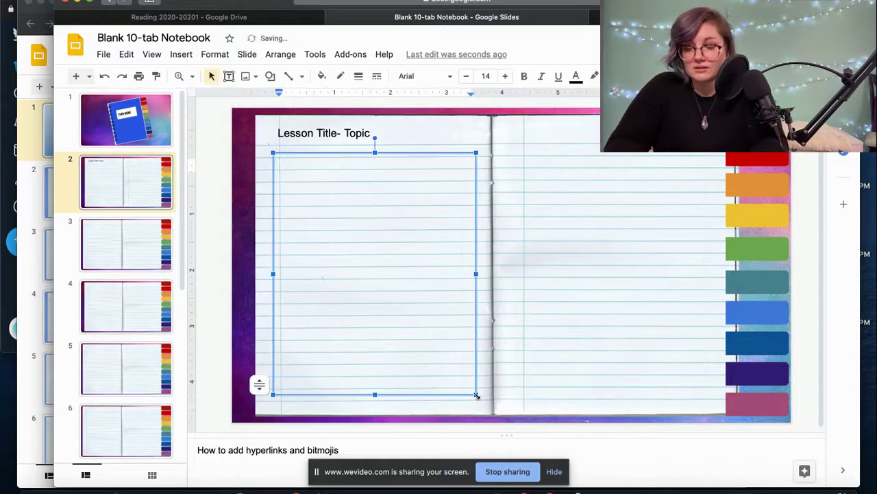
text(Take Note)
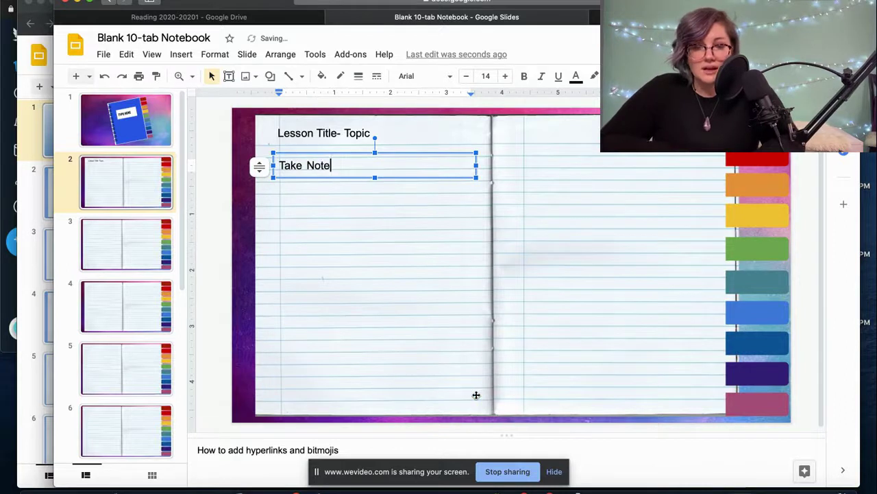
text(s Here)
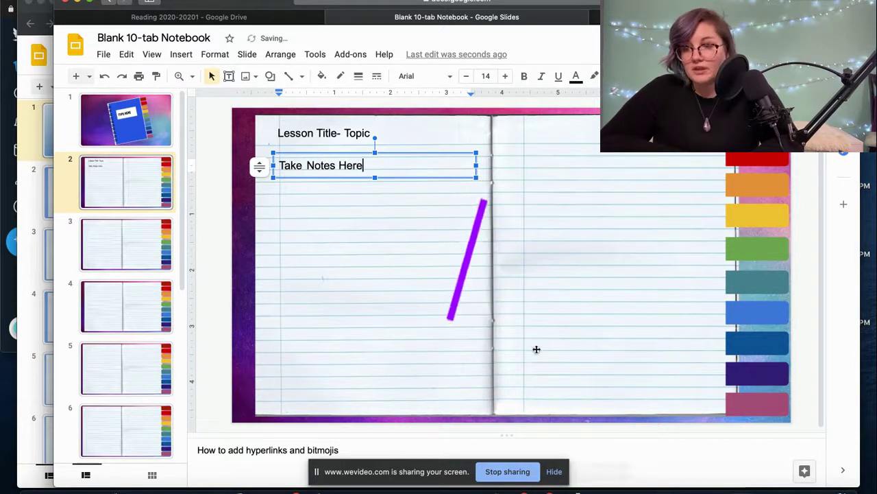
click(540, 345)
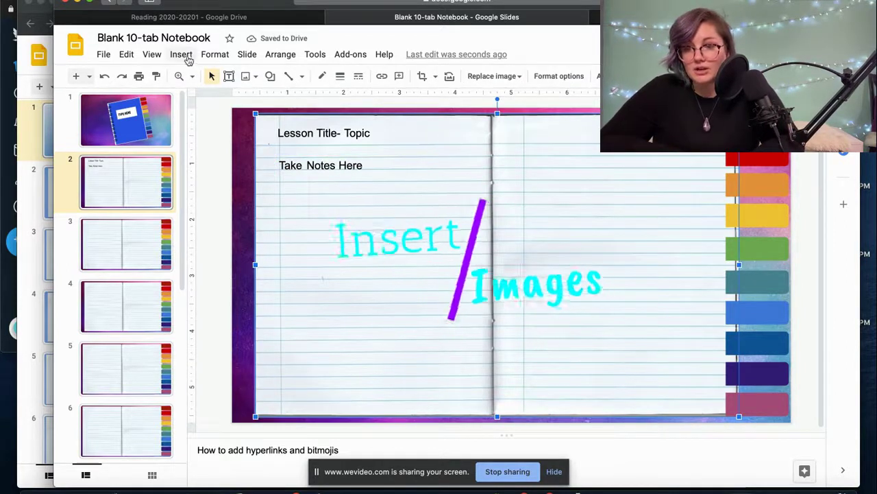
Step: Insert the labeled brain-lobes diagram from a web image search for 'parts of' the brain
click(181, 55)
mouse_move(260, 77)
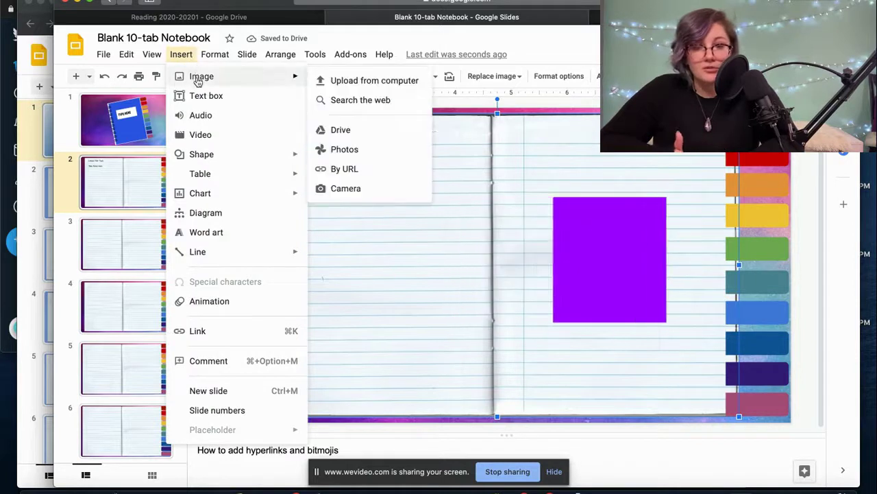
click(352, 104)
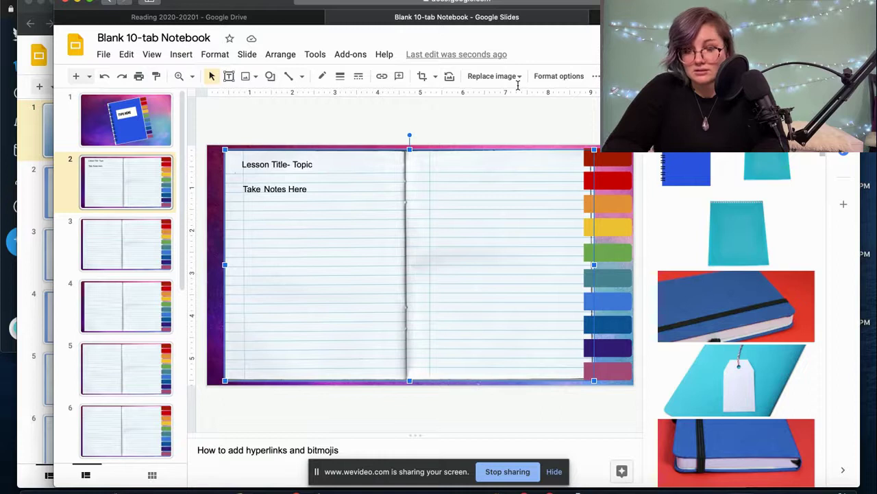
text(parts of)
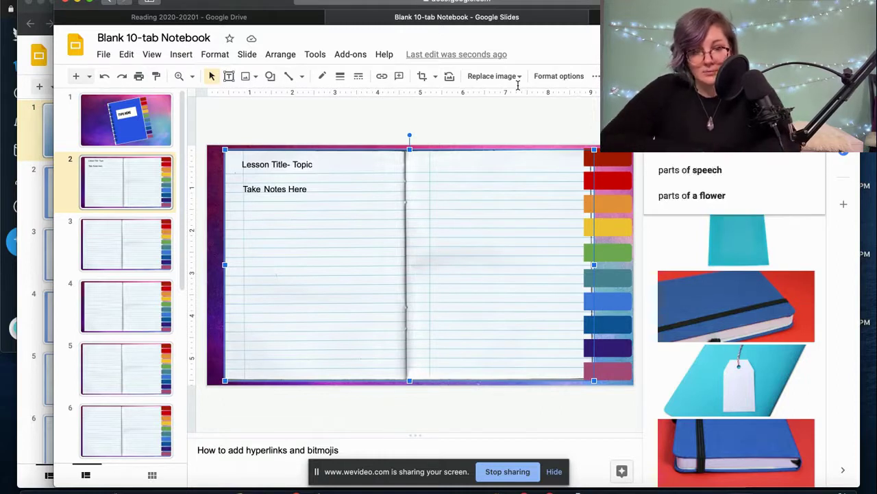
key(Return)
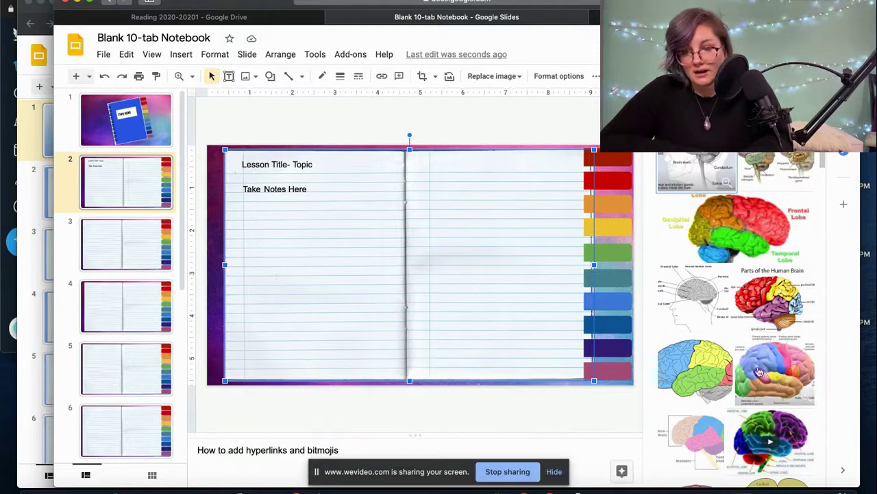
drag(754, 236, 289, 281)
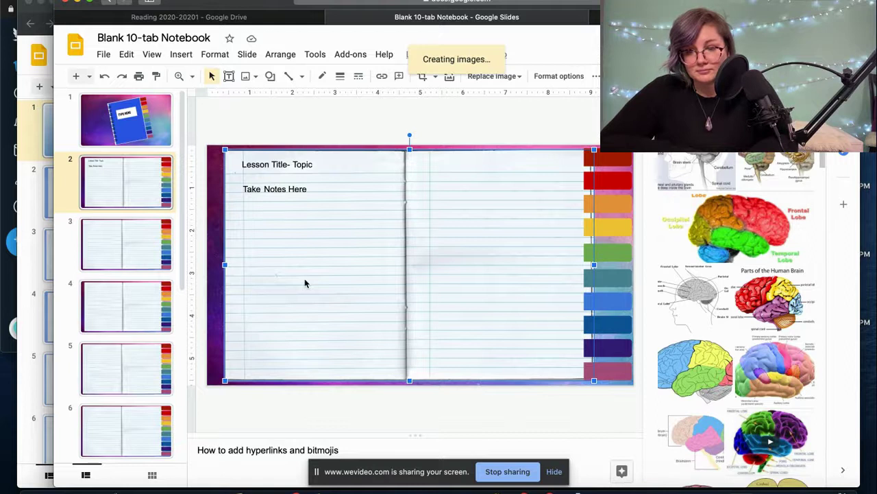
Step: Position the brain diagram on the left page just below the notes text
drag(305, 284, 404, 241)
click(435, 248)
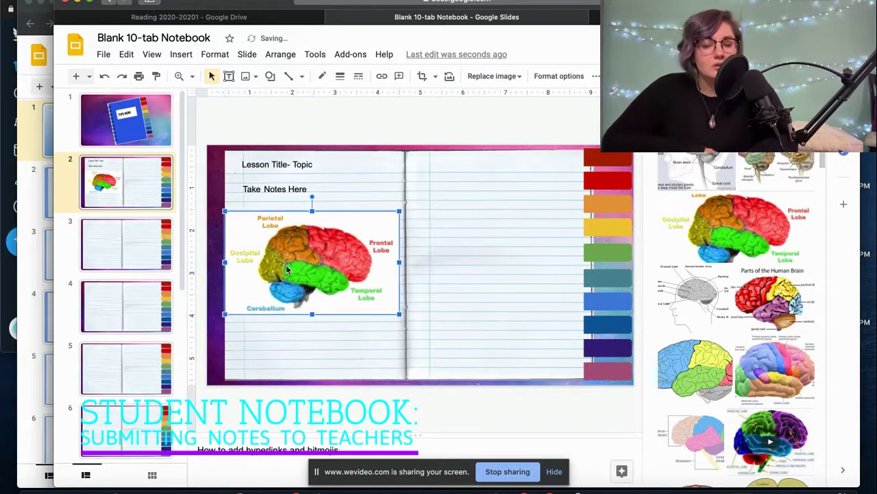
drag(336, 271, 336, 276)
right_click(421, 96)
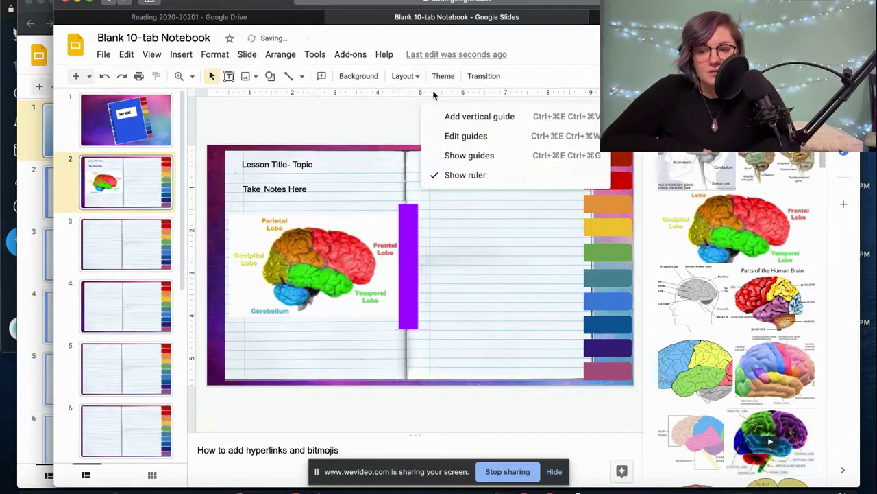
click(383, 126)
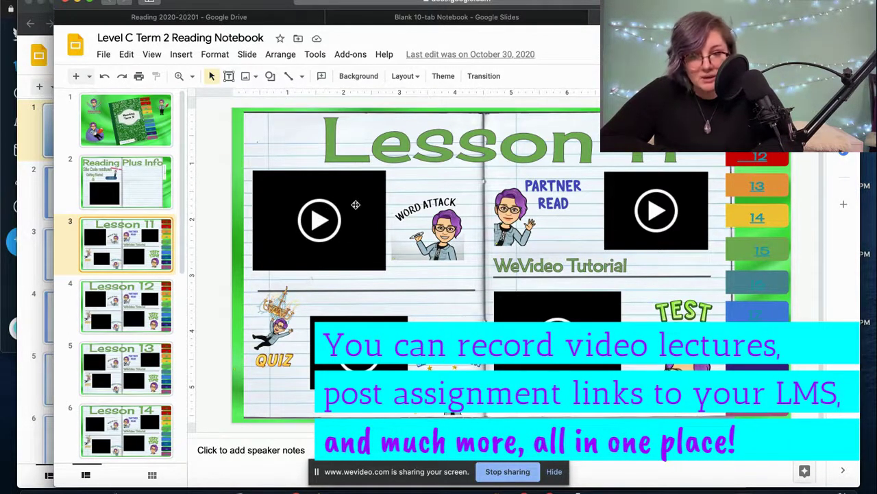
click(454, 240)
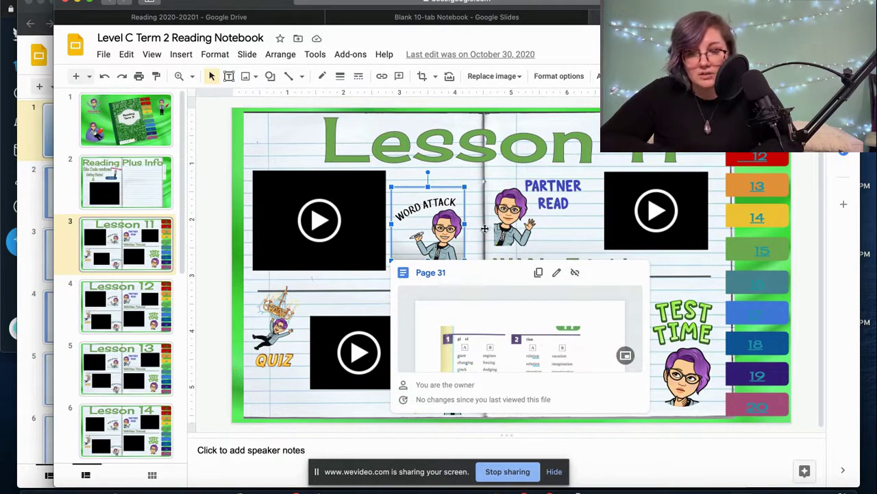
click(247, 317)
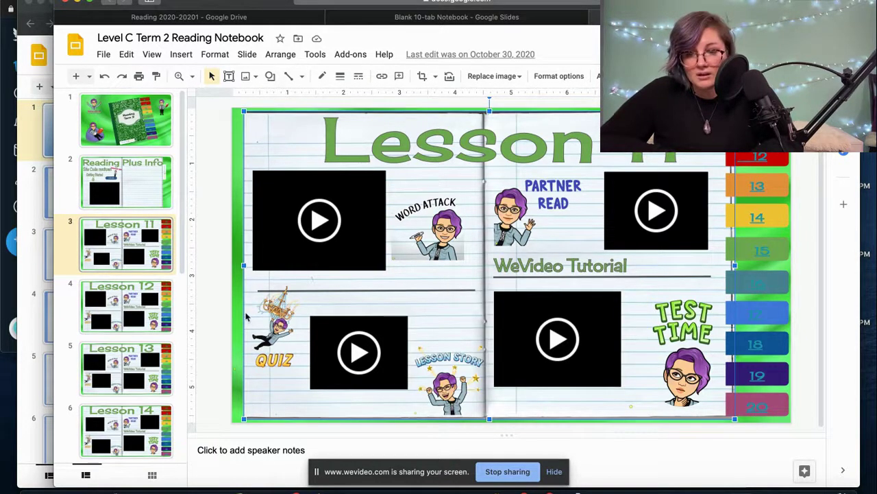
click(427, 232)
click(282, 348)
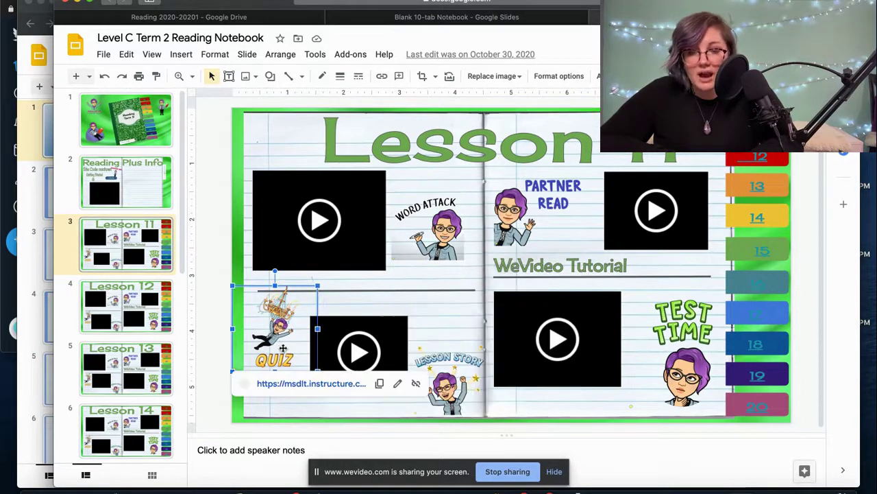
click(473, 377)
click(432, 230)
click(538, 202)
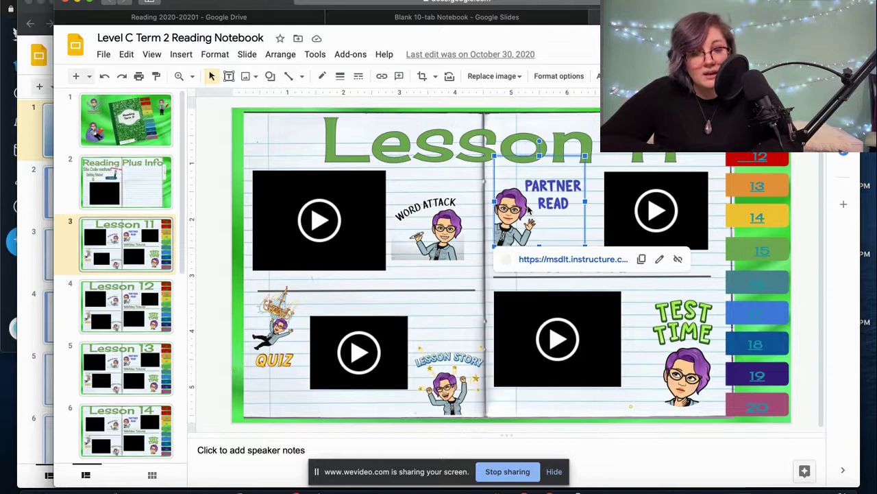
click(691, 315)
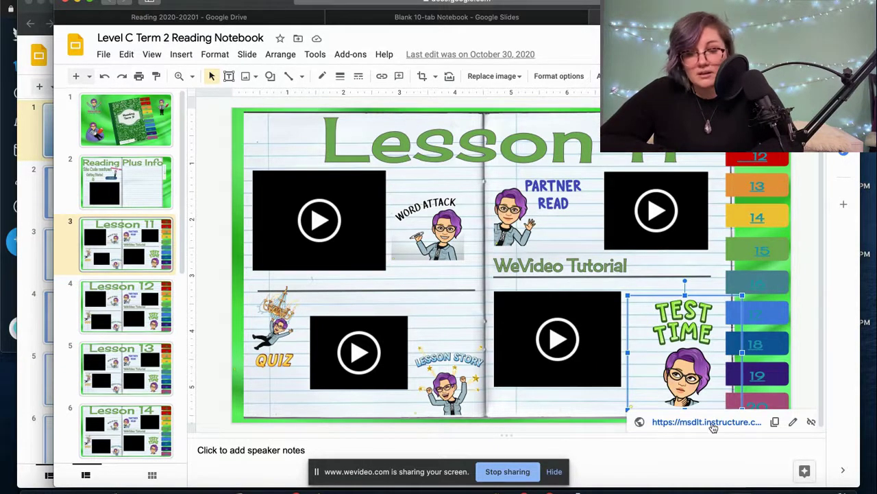
click(475, 410)
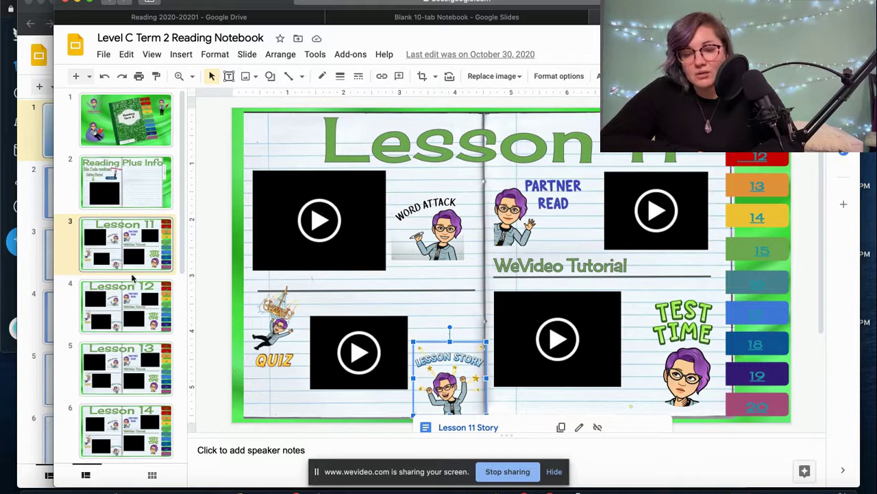
scroll(127, 277, down, 1)
click(538, 200)
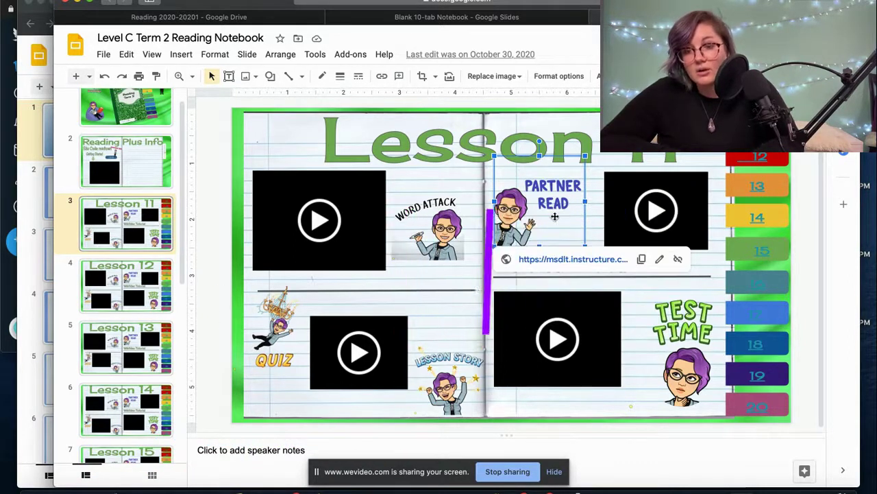
Step: Link the Partner Read image to the course page URL copied from the other browser tab
click(420, 15)
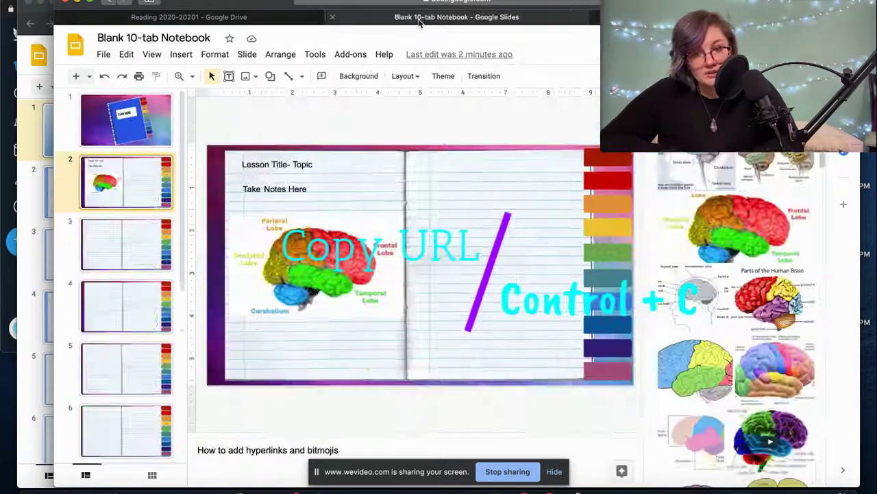
click(480, 6)
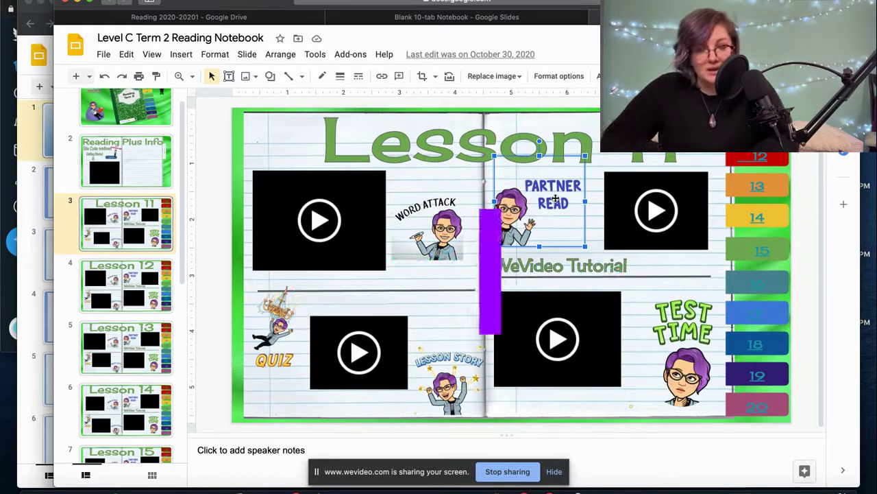
key(ctrl+k)
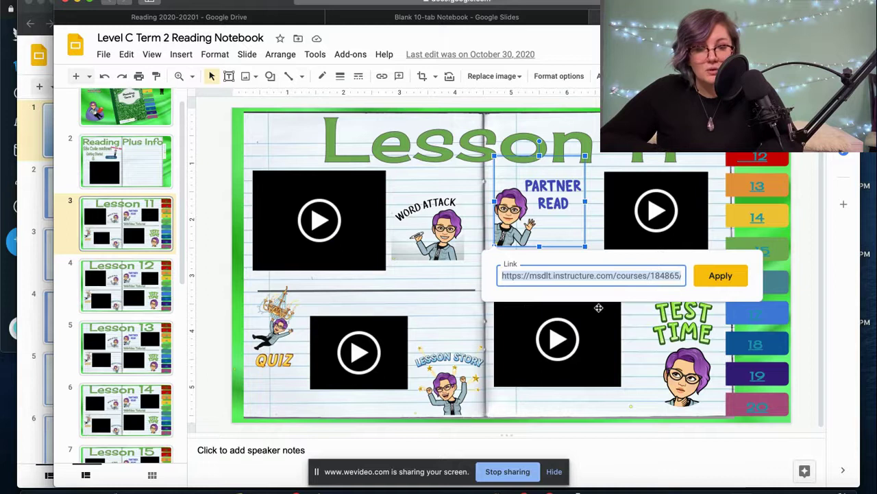
click(731, 277)
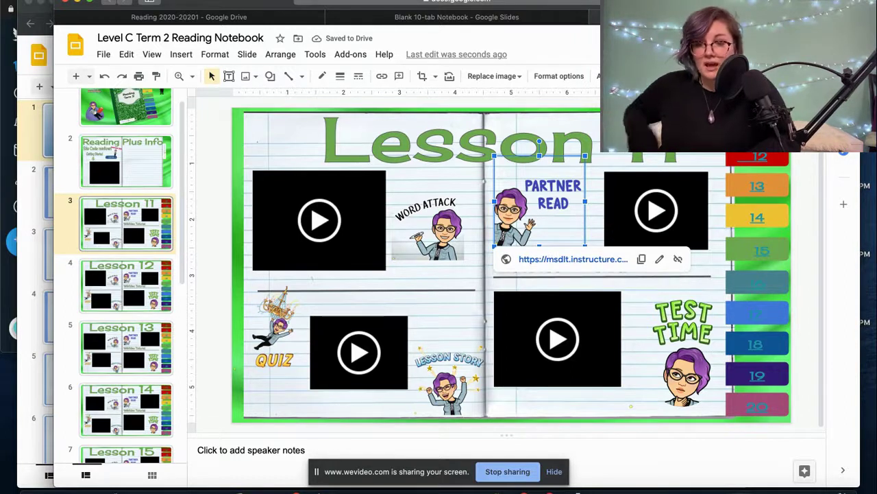
click(288, 155)
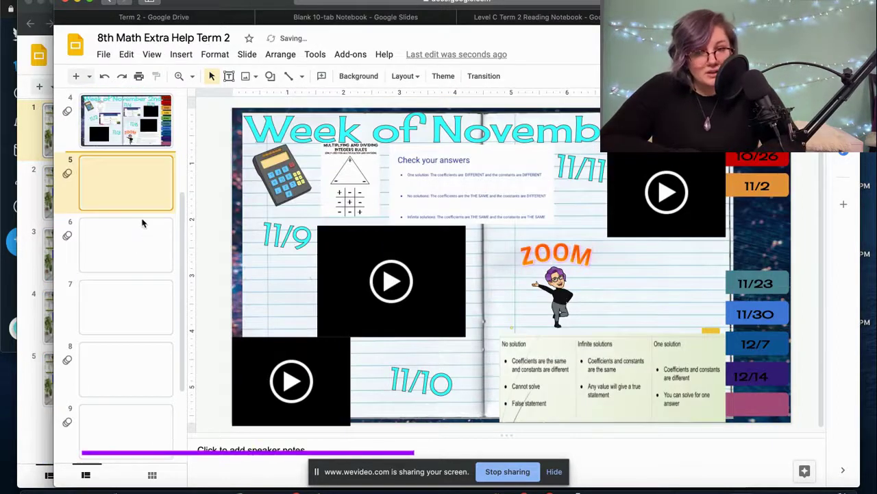
Step: Move from the Week of November 9th slide back to the Week of October slide
click(141, 197)
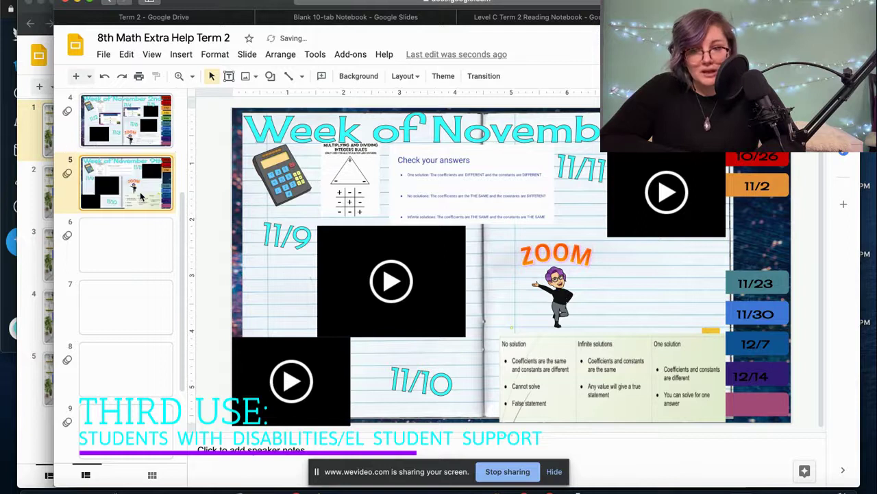
key(Up)
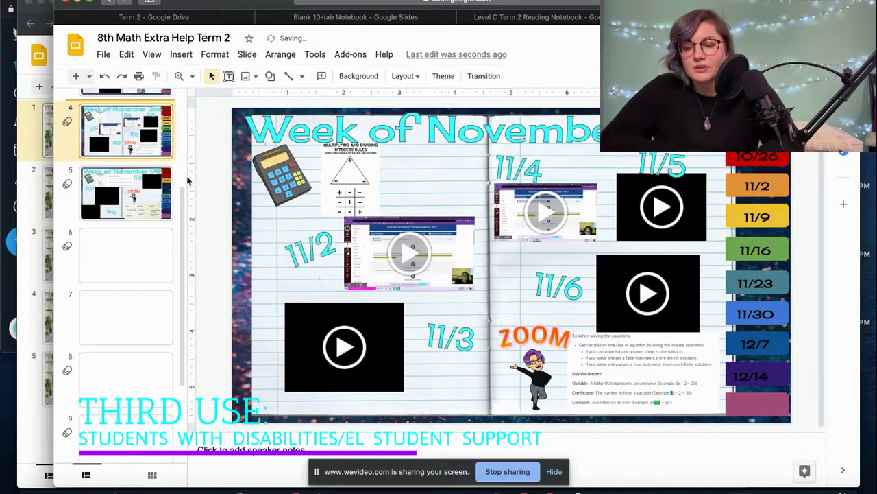
click(138, 193)
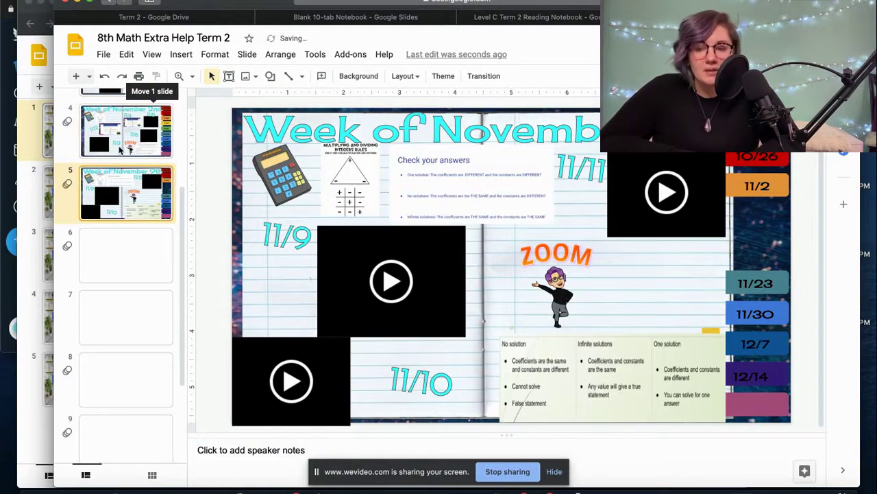
scroll(120, 149, up, 1)
click(121, 138)
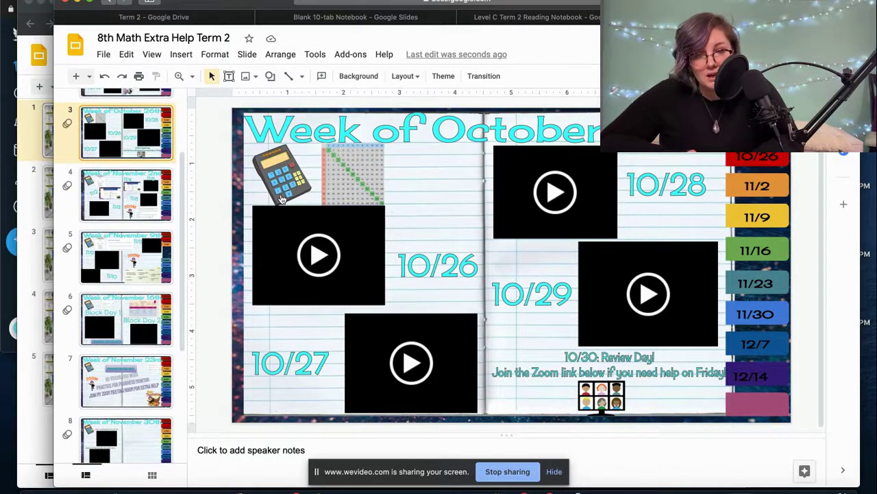
Step: Check the calculator's Scientific Calculator link and the bitmoji's Zoom link on the Week of November 9th slide
click(282, 195)
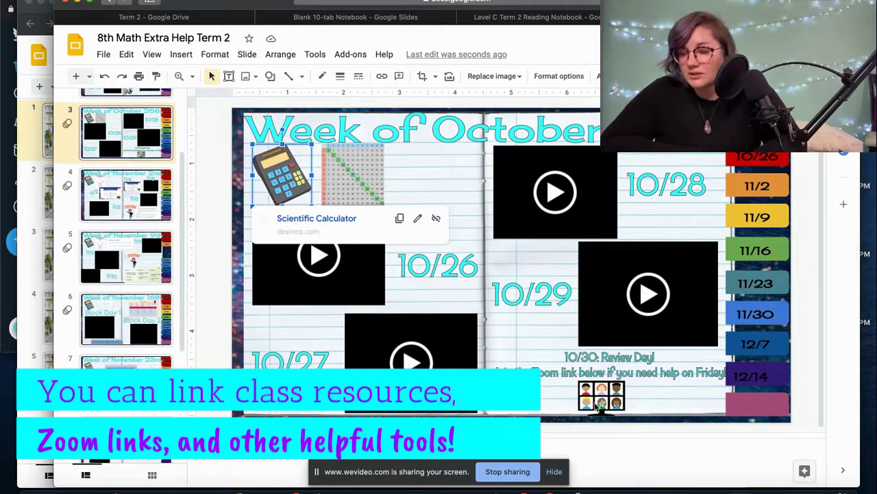
click(576, 401)
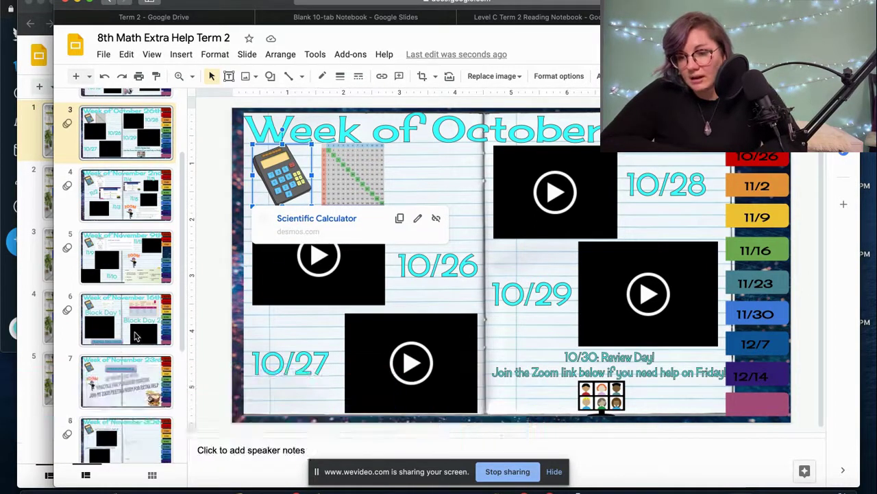
click(135, 274)
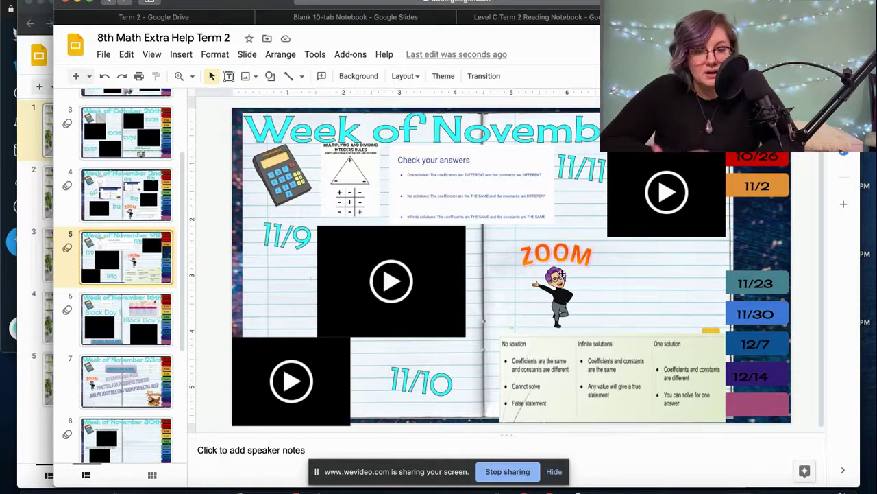
click(557, 276)
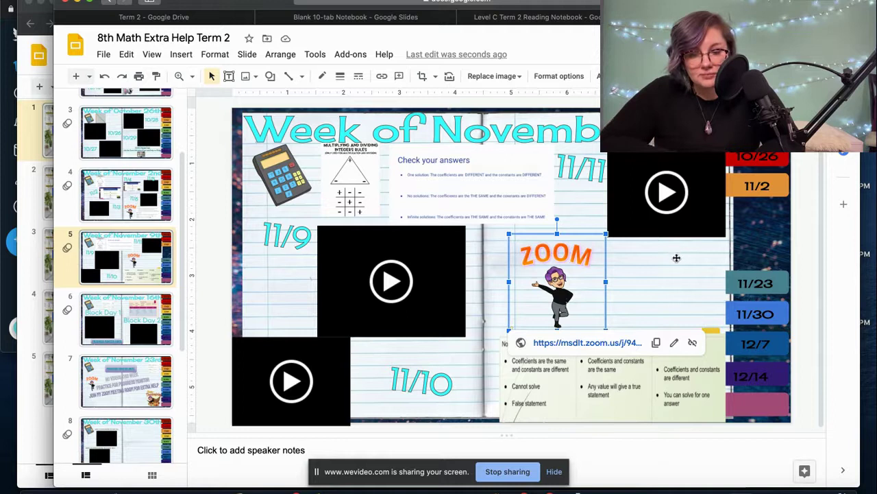
click(676, 260)
click(606, 384)
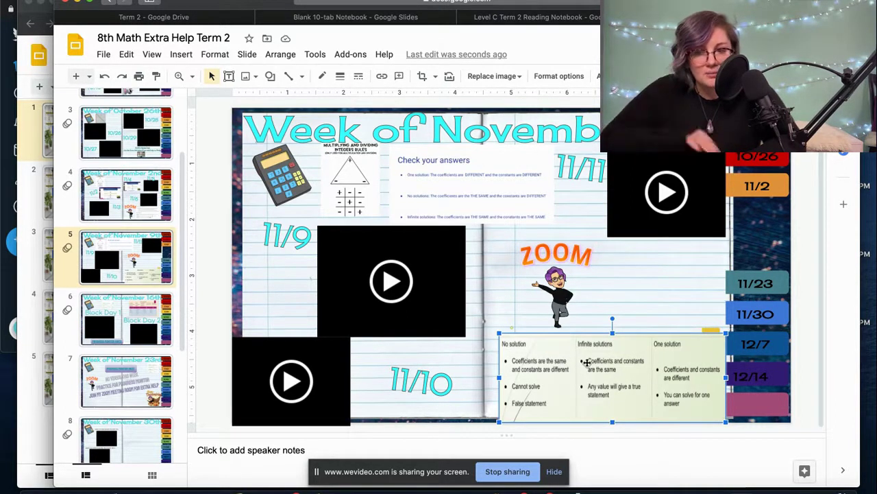
Step: Check the hints math nov.pdf link on the Block Day 1 and 2 slide's banner
click(124, 313)
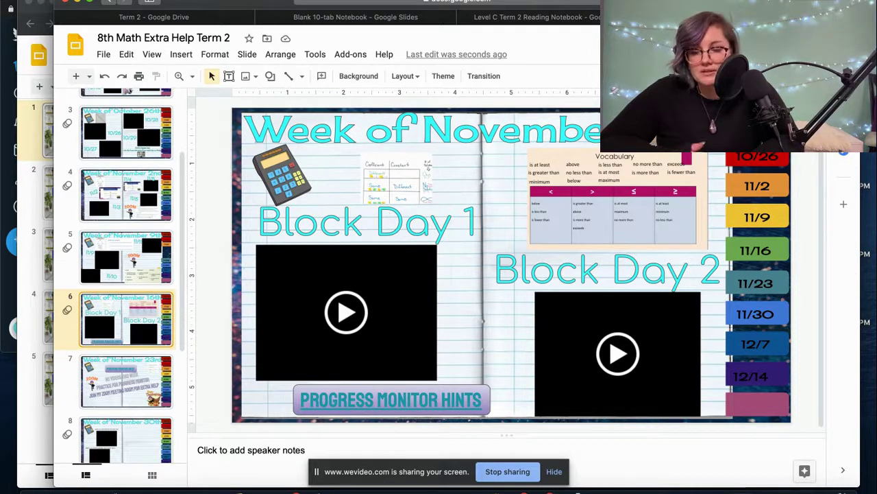
click(447, 403)
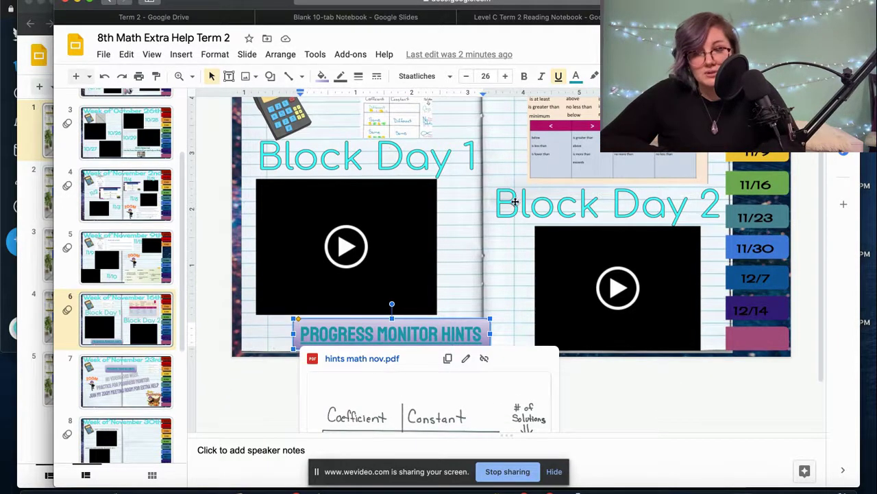
click(480, 245)
scroll(480, 247, up, 2)
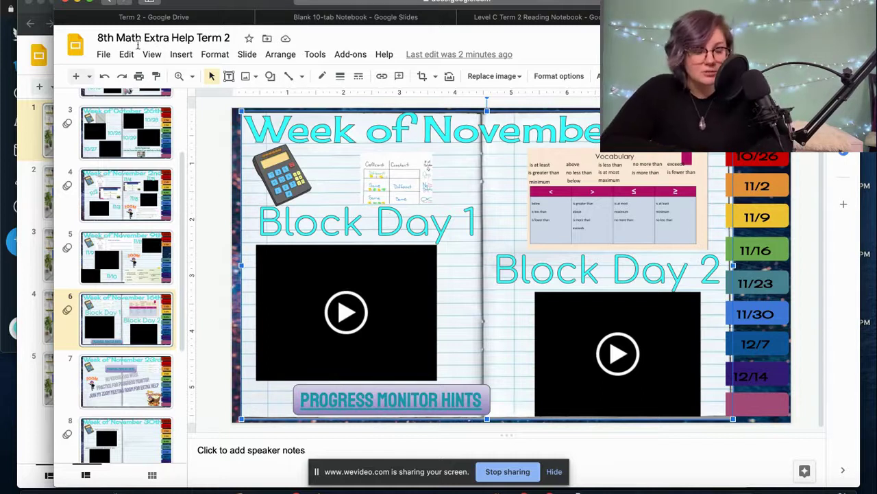
Step: Make the brain diagram on slide 2 of the Blank 10-tab Notebook slightly smaller
click(356, 17)
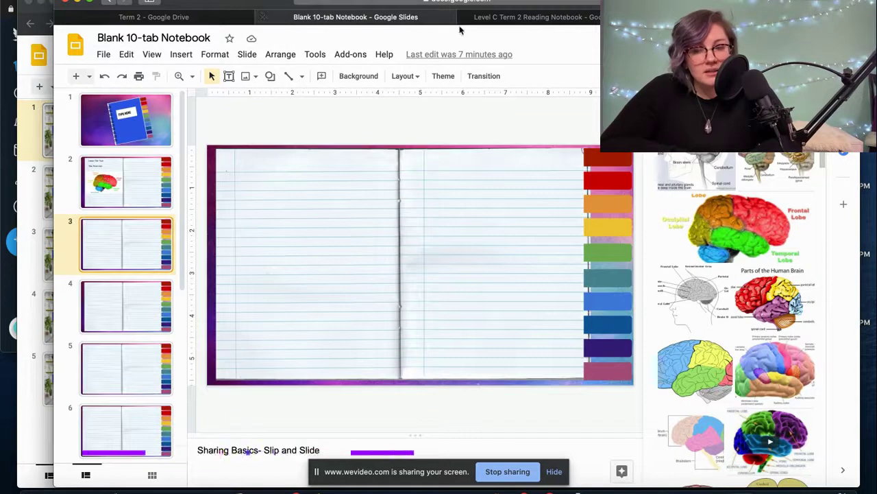
click(104, 139)
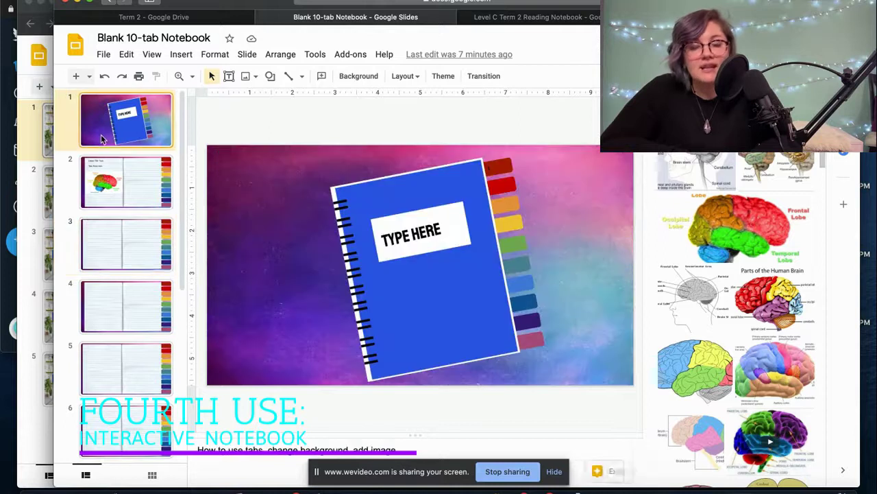
click(144, 175)
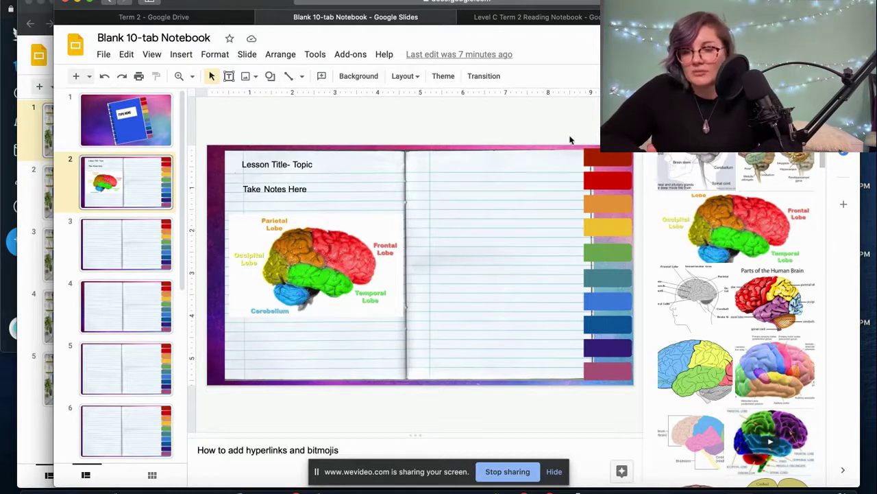
click(267, 242)
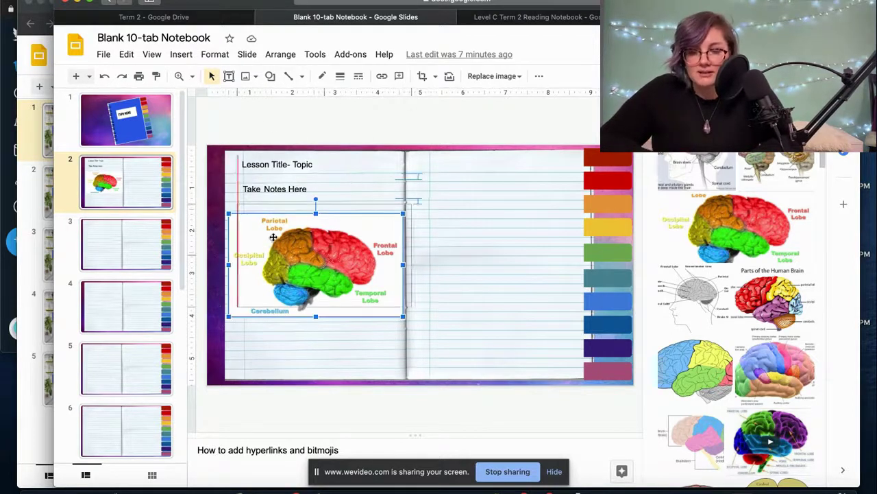
key(ctrl+z)
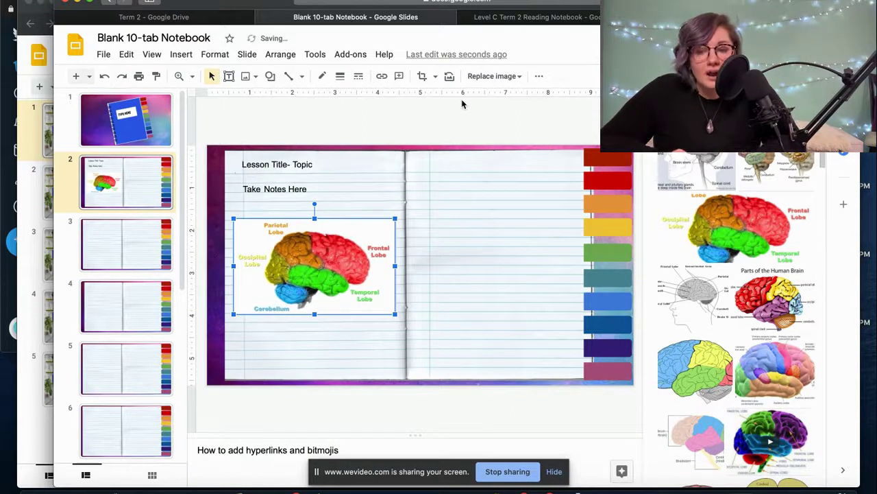
Step: Browse the Lesson 16, 15 and 14 slides of the Level C Term 2 Reading Notebook
click(512, 19)
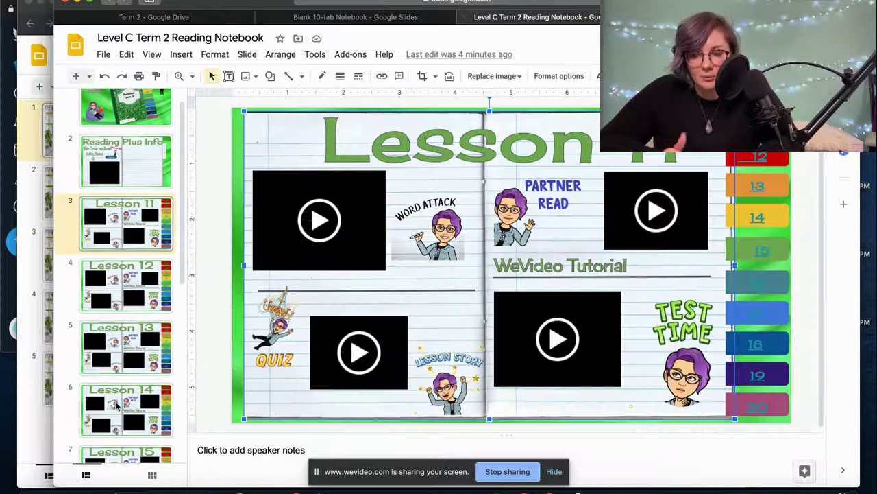
scroll(117, 406, down, 5)
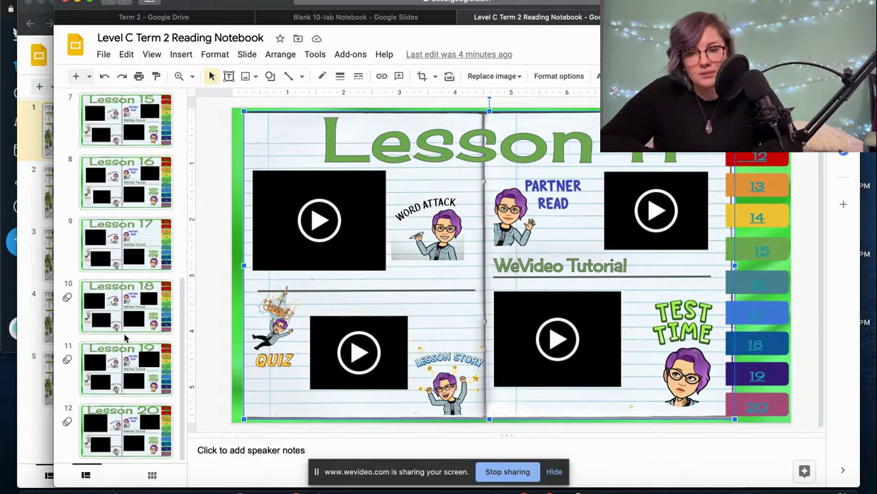
scroll(120, 295, up, 2)
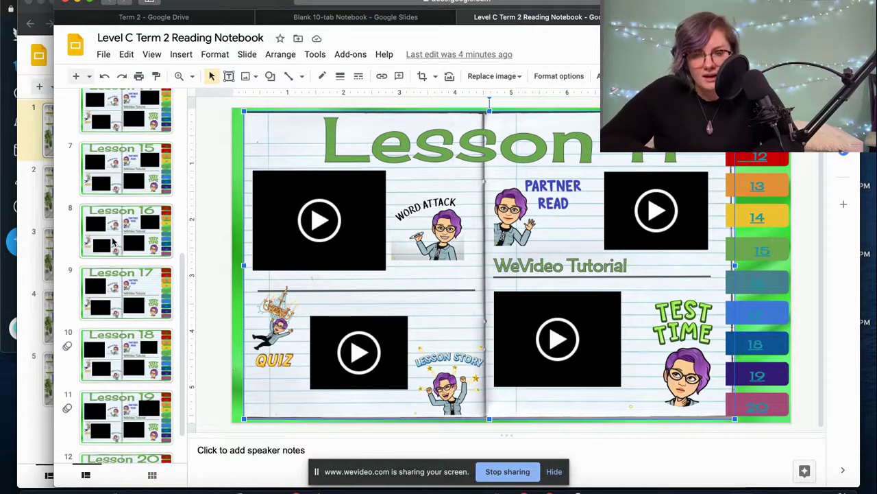
click(113, 241)
scroll(113, 242, up, 1)
click(119, 218)
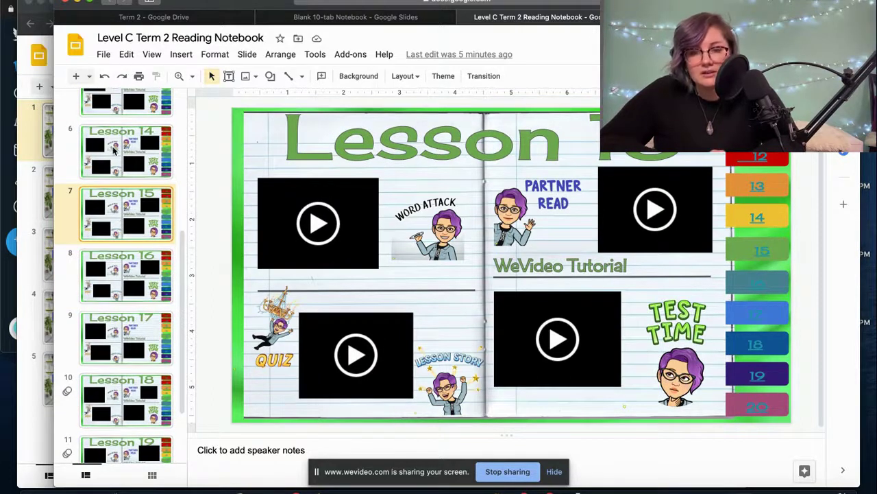
click(113, 148)
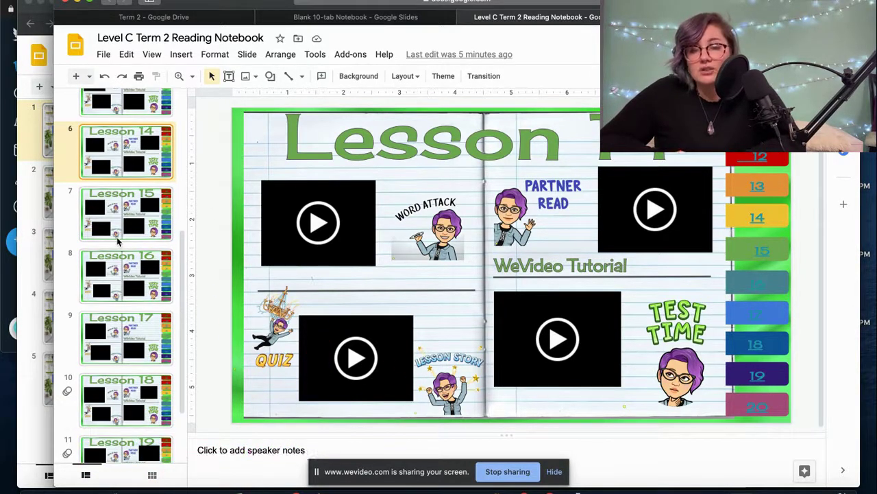
scroll(127, 116, up, 4)
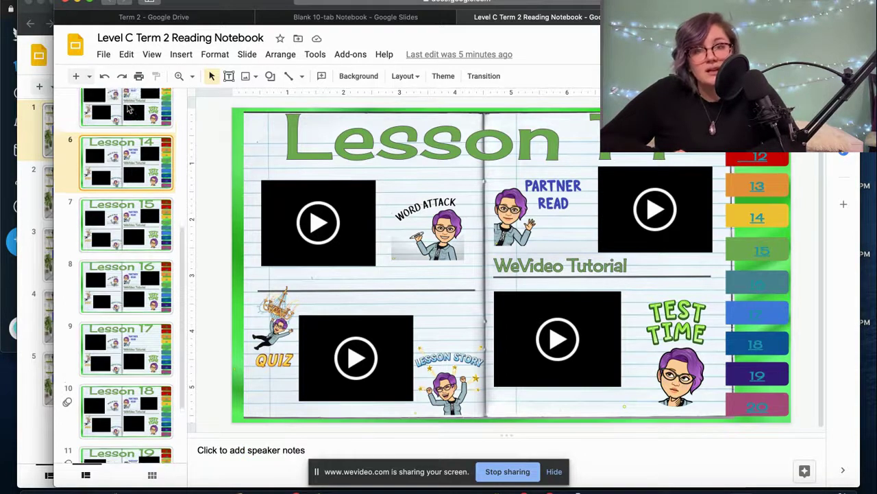
scroll(124, 135, up, 3)
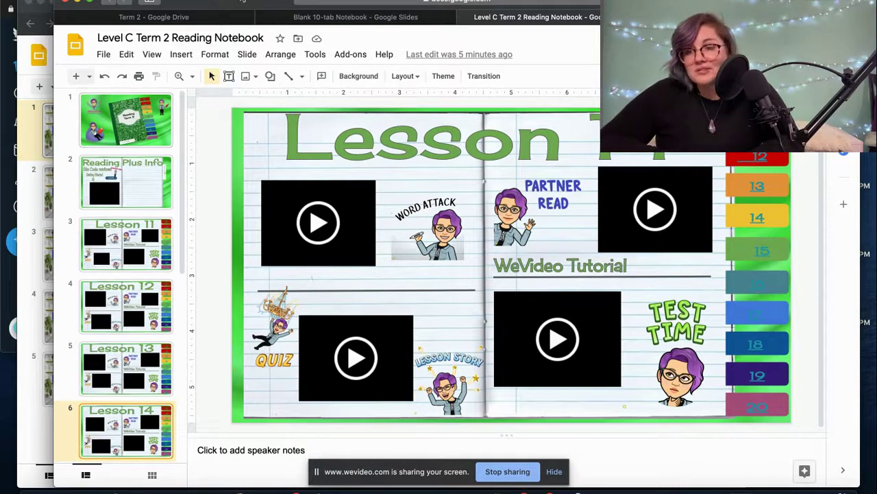
click(353, 20)
click(203, 16)
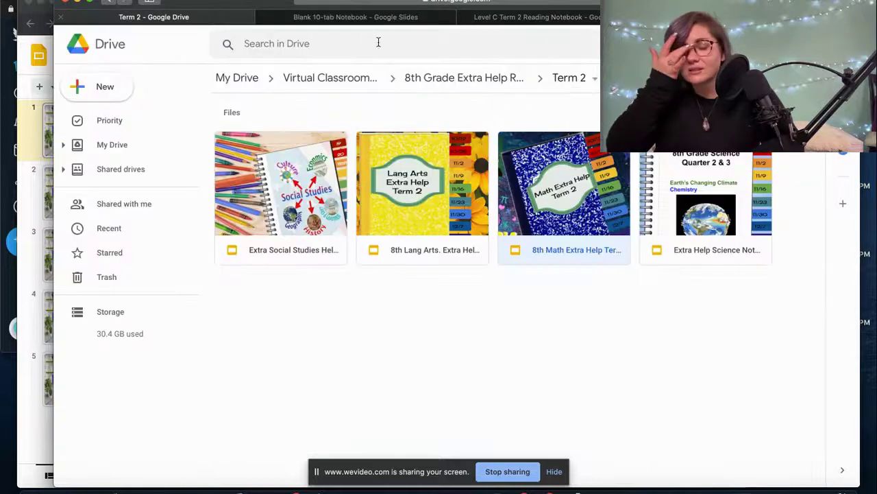